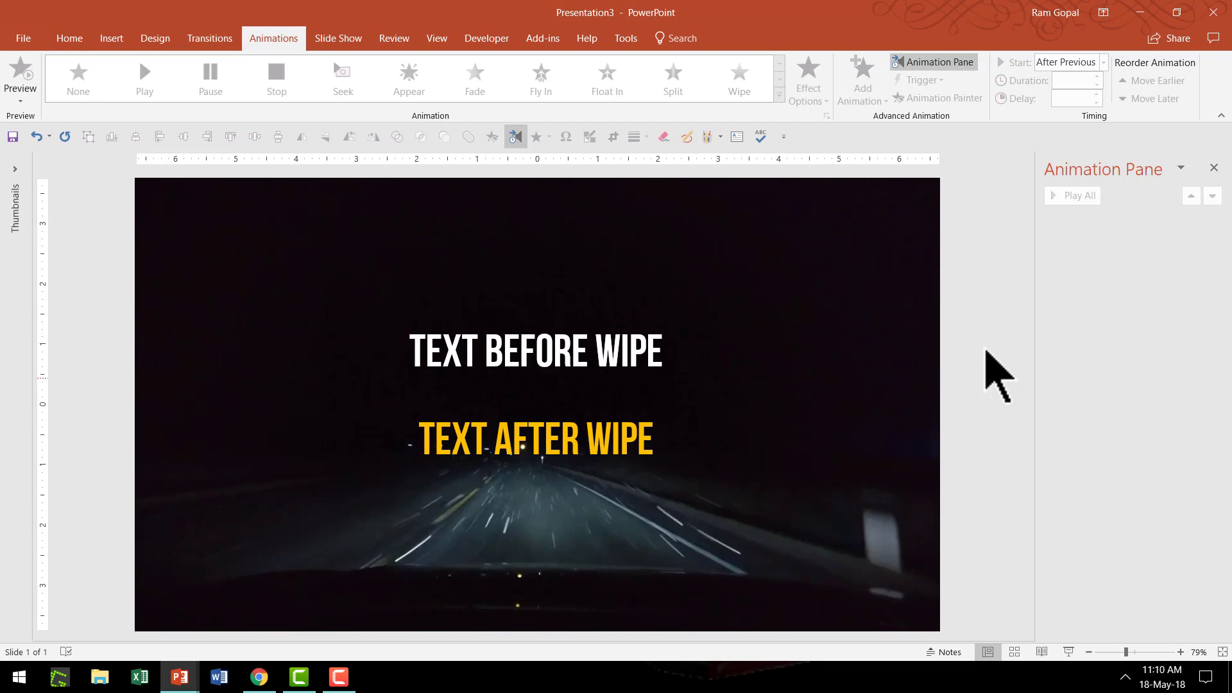
mouse_move(895, 324)
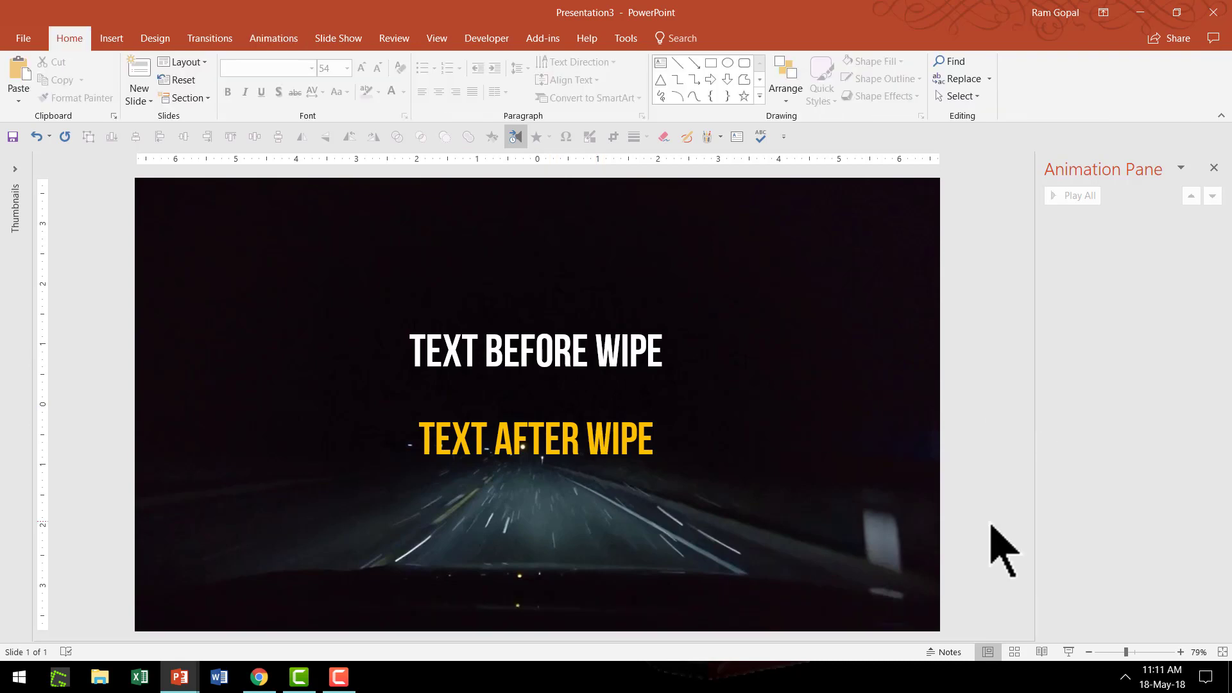
Step: Set the night-drive background video's playback Start option to Automatically
left_click(876, 282)
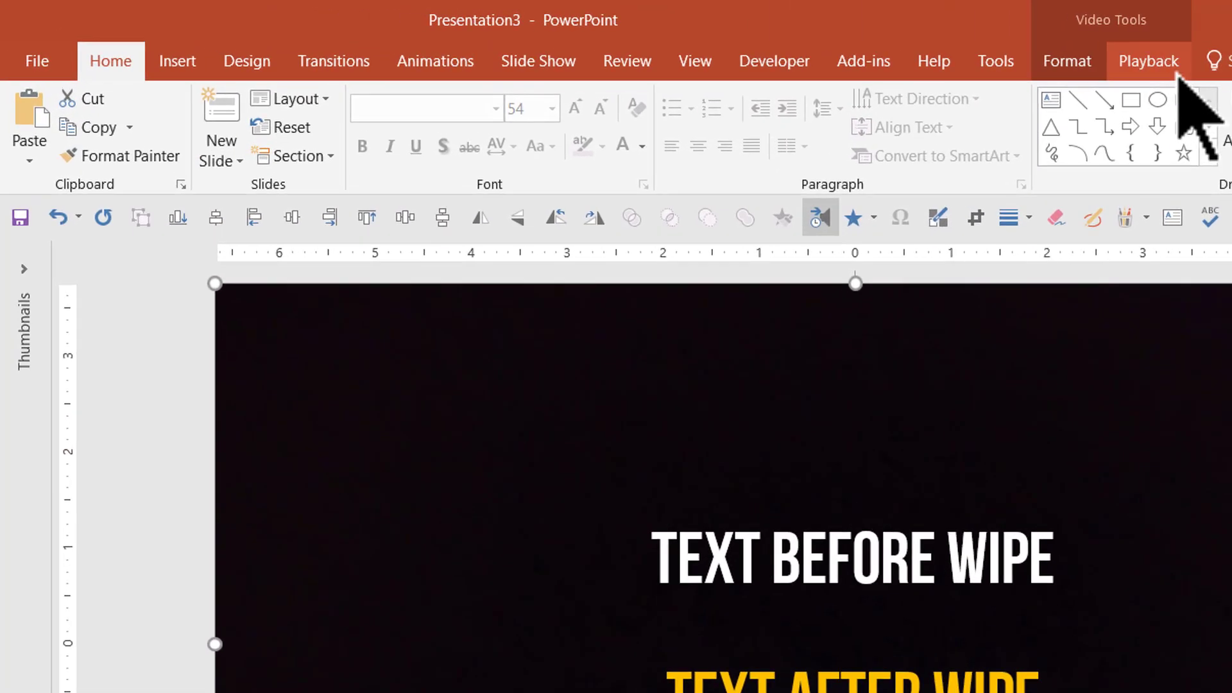
left_click(1178, 72)
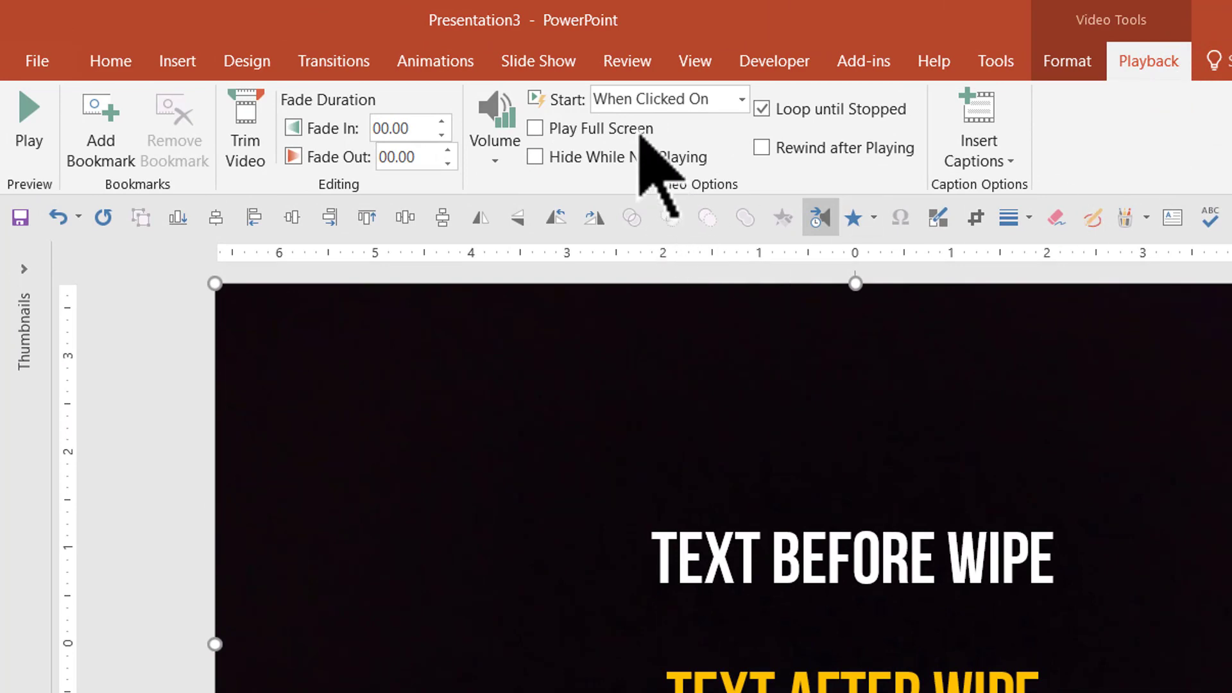
left_click(699, 100)
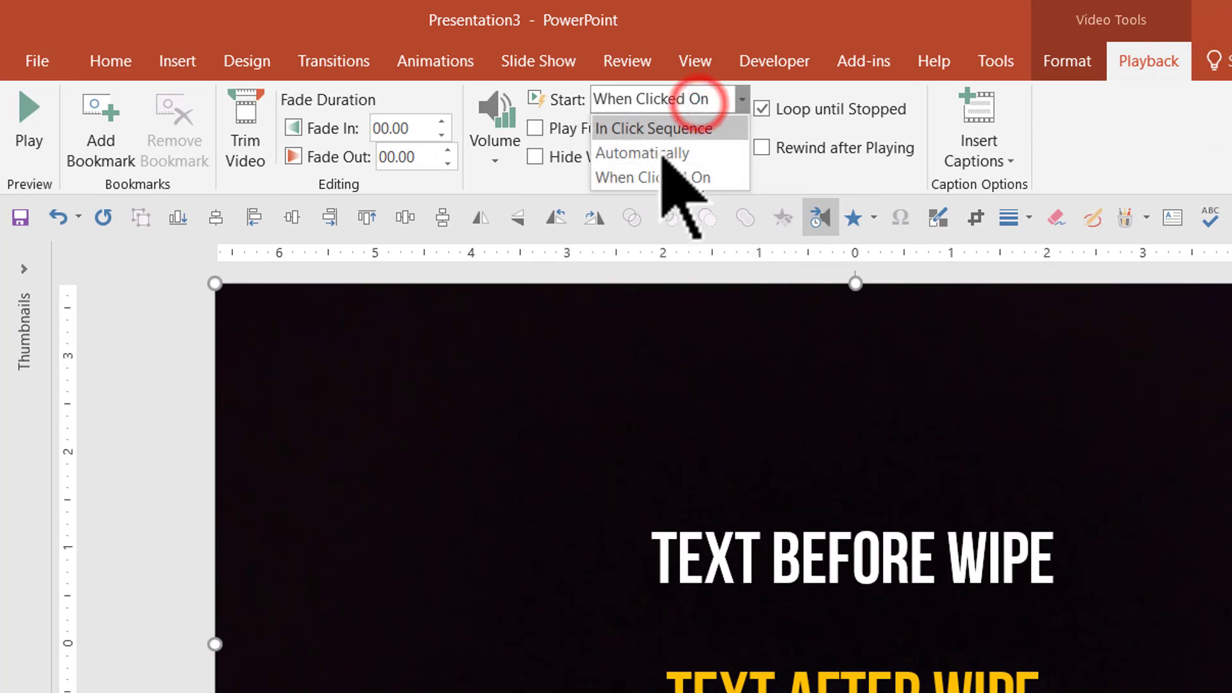
left_click(661, 154)
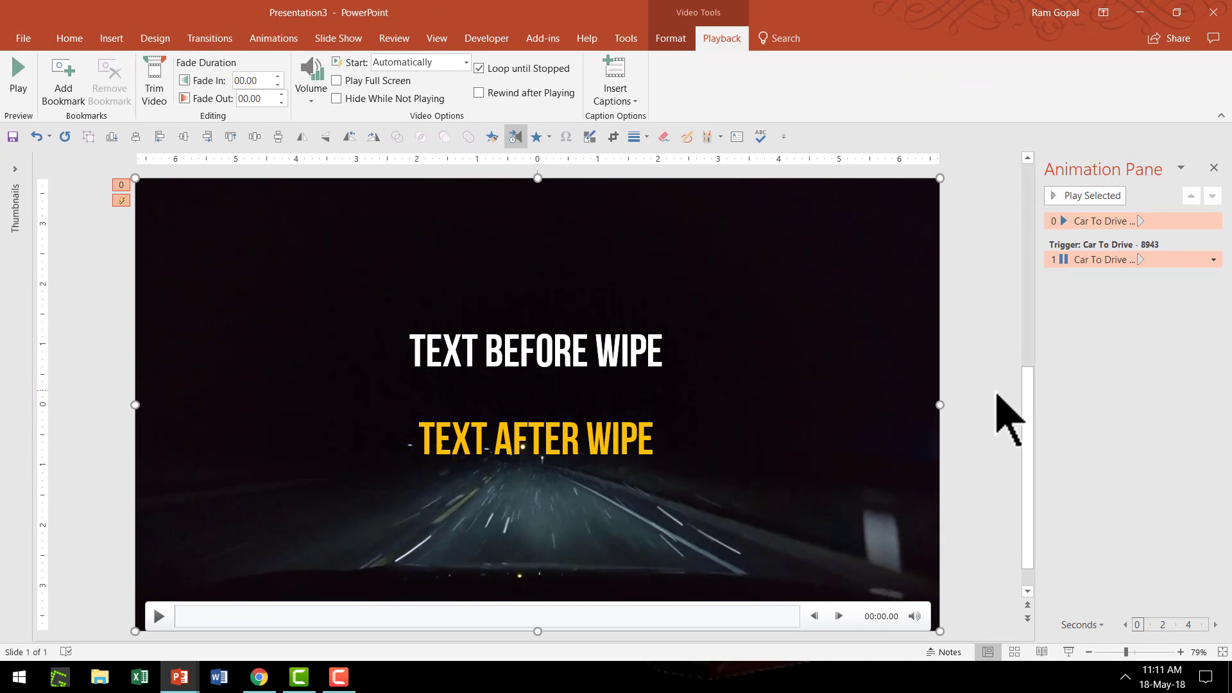
left_click(1000, 441)
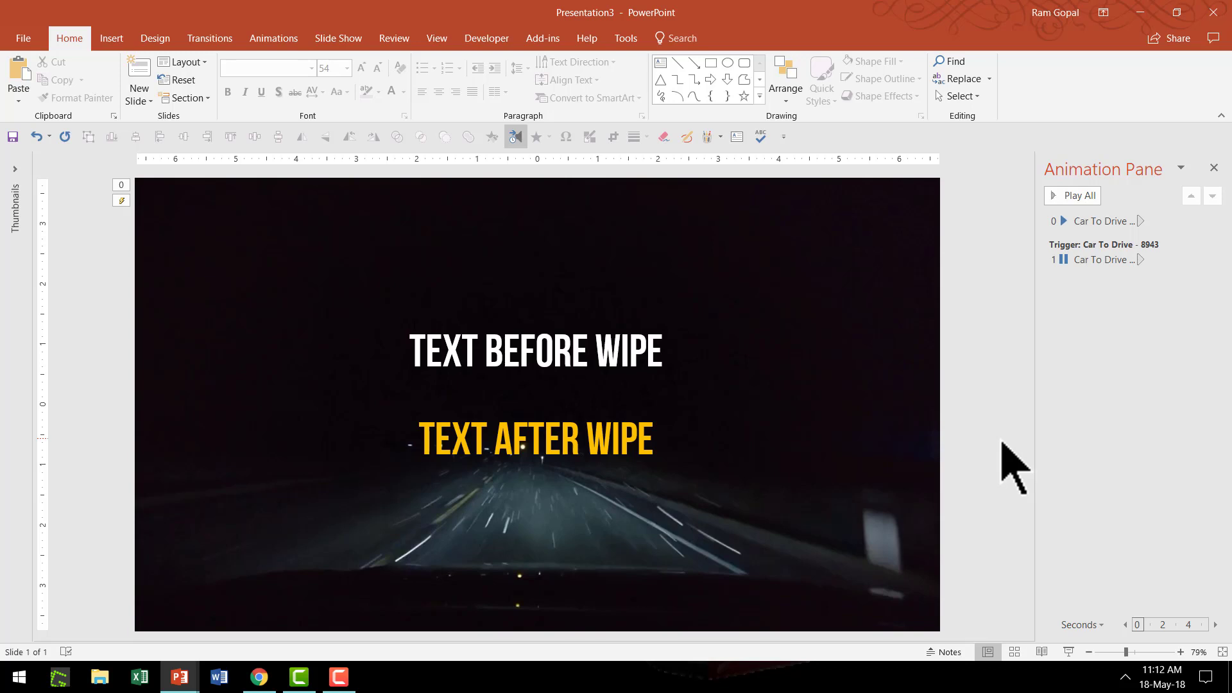
Step: Play and pause the video near the wiper pass, then scrub back toward 00:03.26
mouse_move(800, 576)
left_click(160, 616)
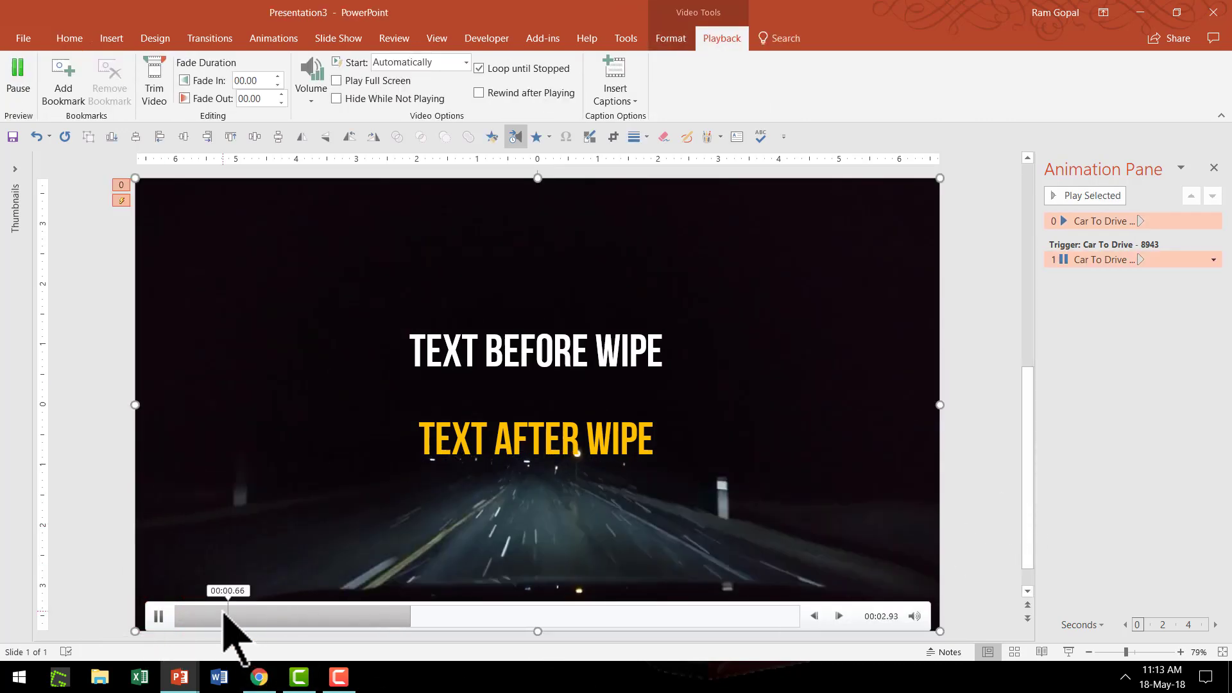
left_click(160, 619)
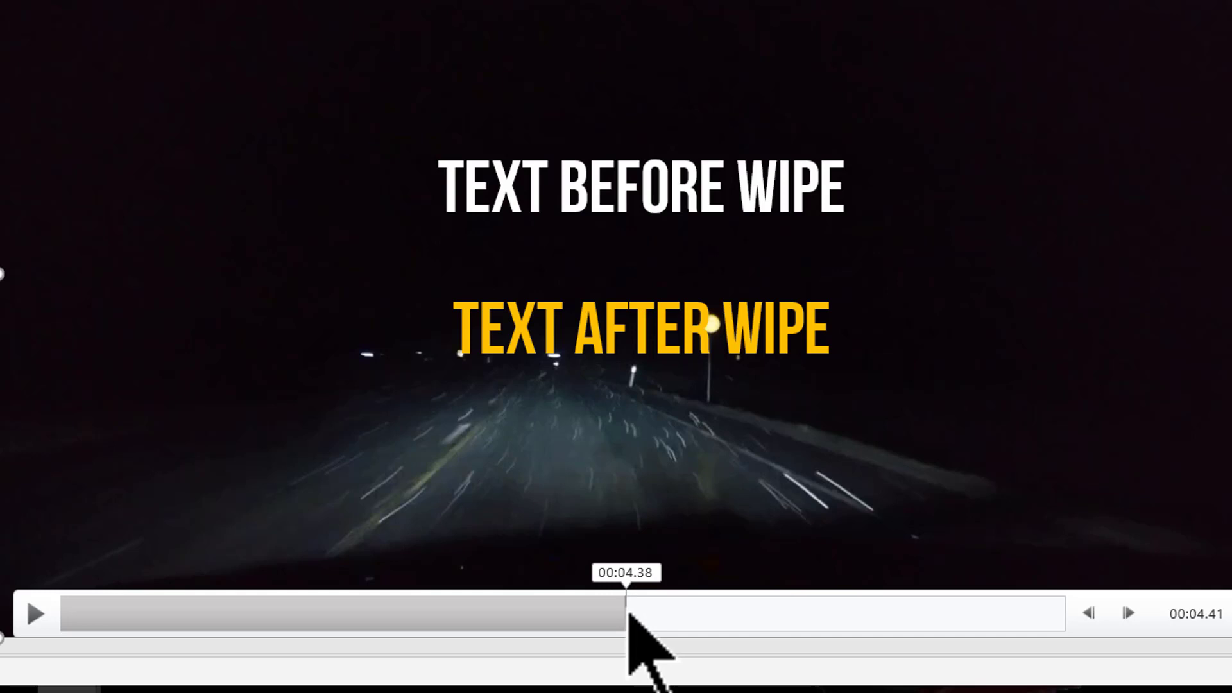
left_click(622, 607)
left_click_drag(622, 606, 478, 628)
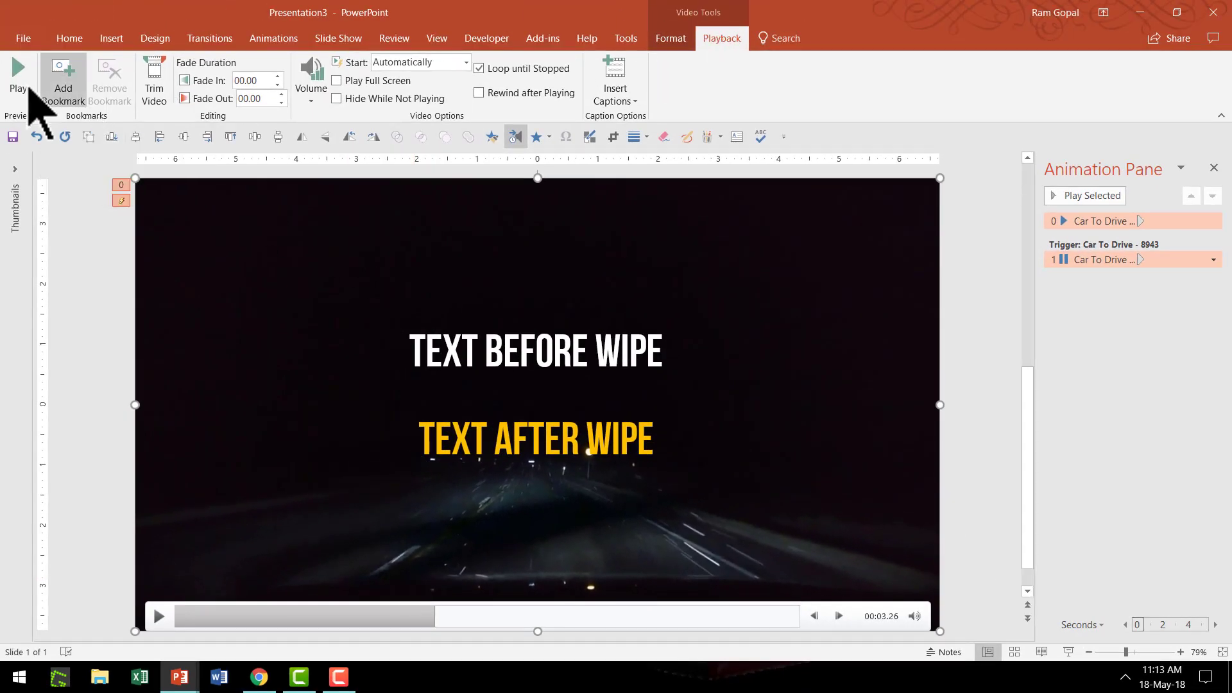
Step: Add a bookmark at 00:03.26 and delete the video's Pause trigger effect
left_click(70, 87)
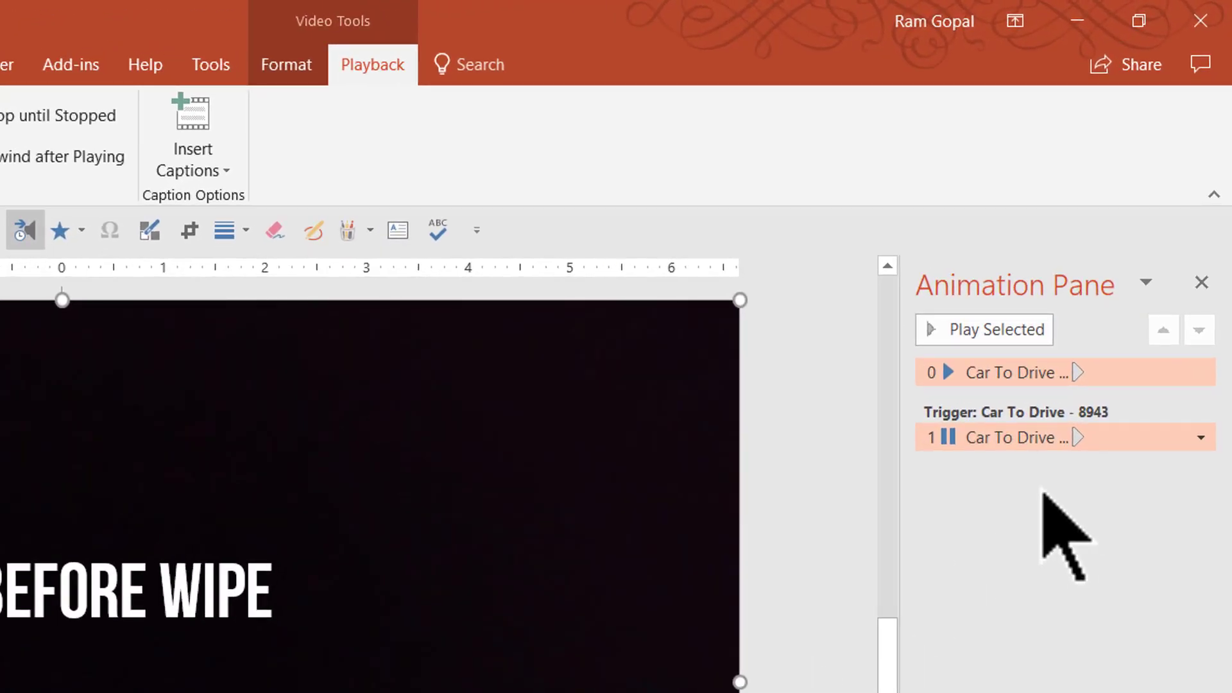
left_click(998, 443)
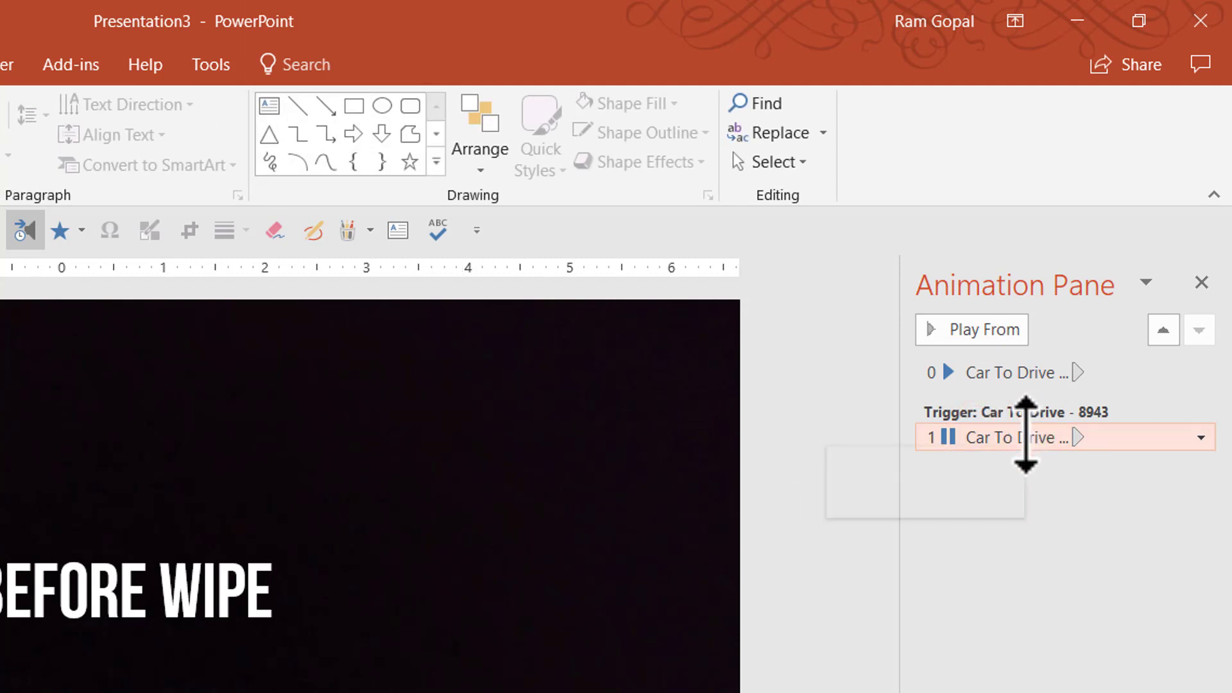
left_click(1025, 436)
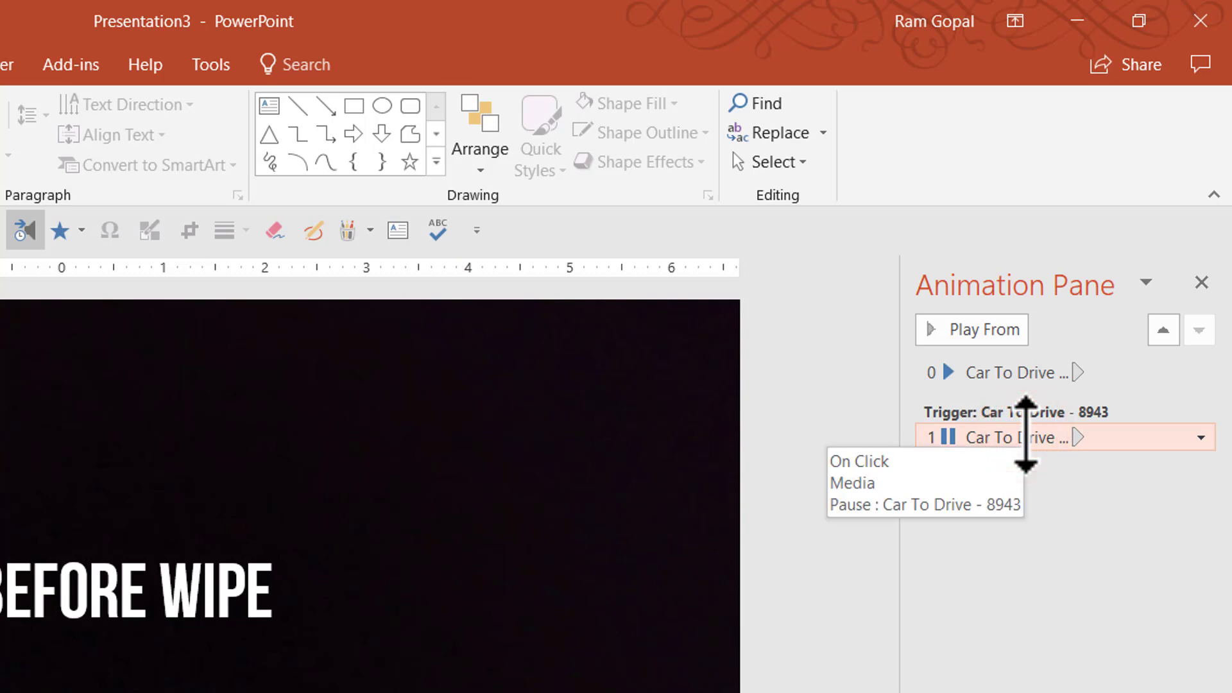
key("Delete")
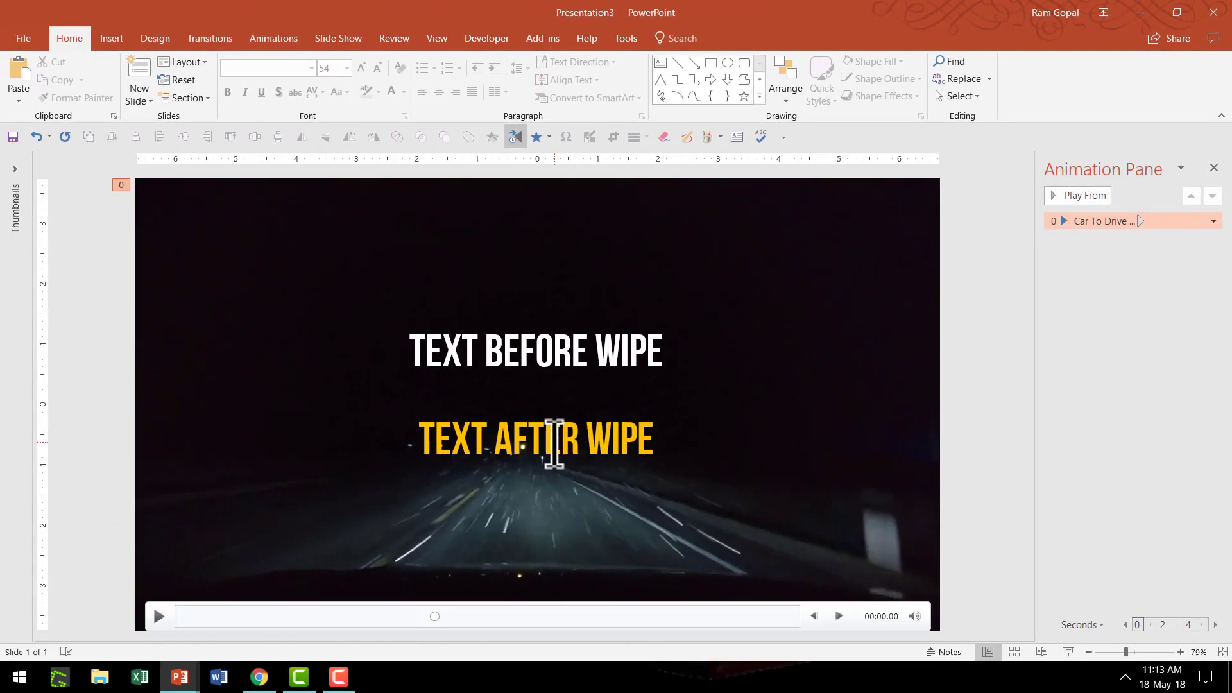
Step: Apply a Wipe exit animation running From Right to the TEXT BEFORE WIPE box
left_click(556, 442)
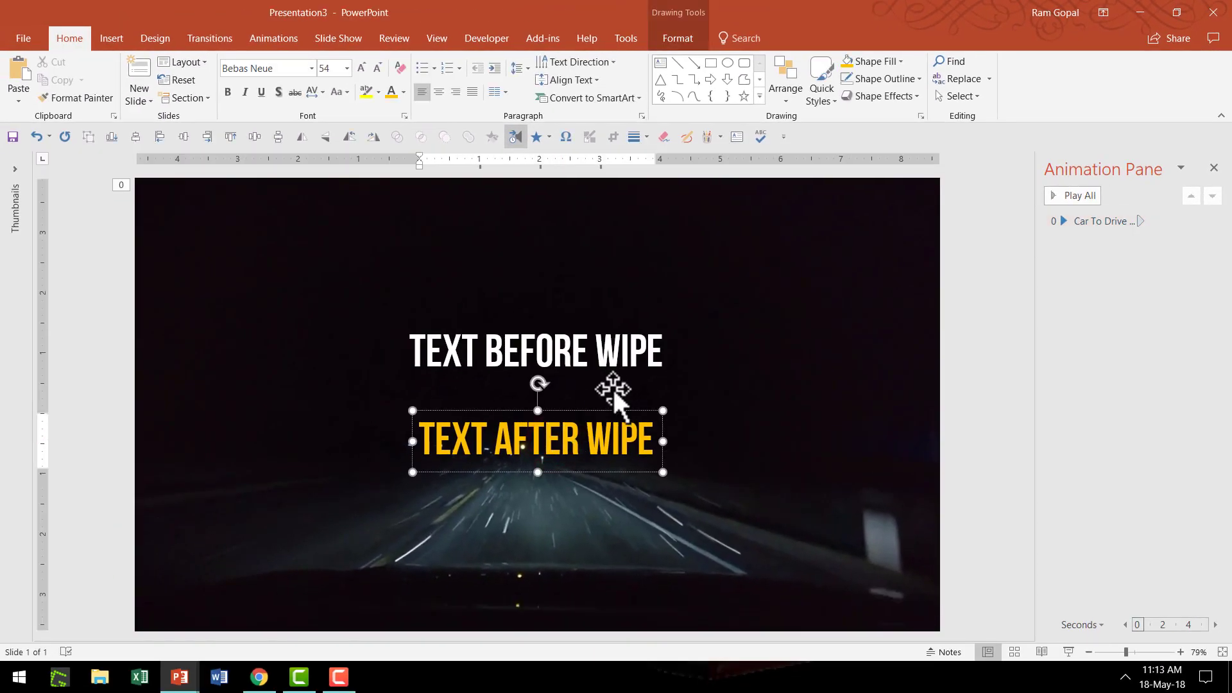
left_click(572, 352)
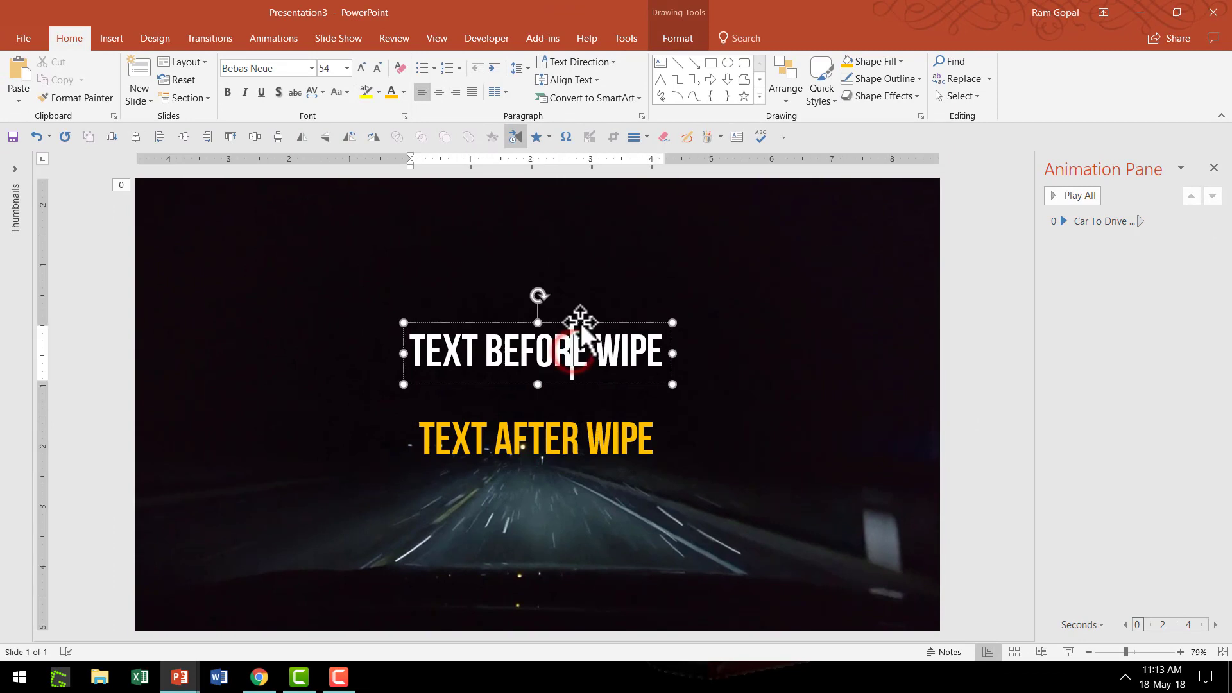
left_click(581, 321)
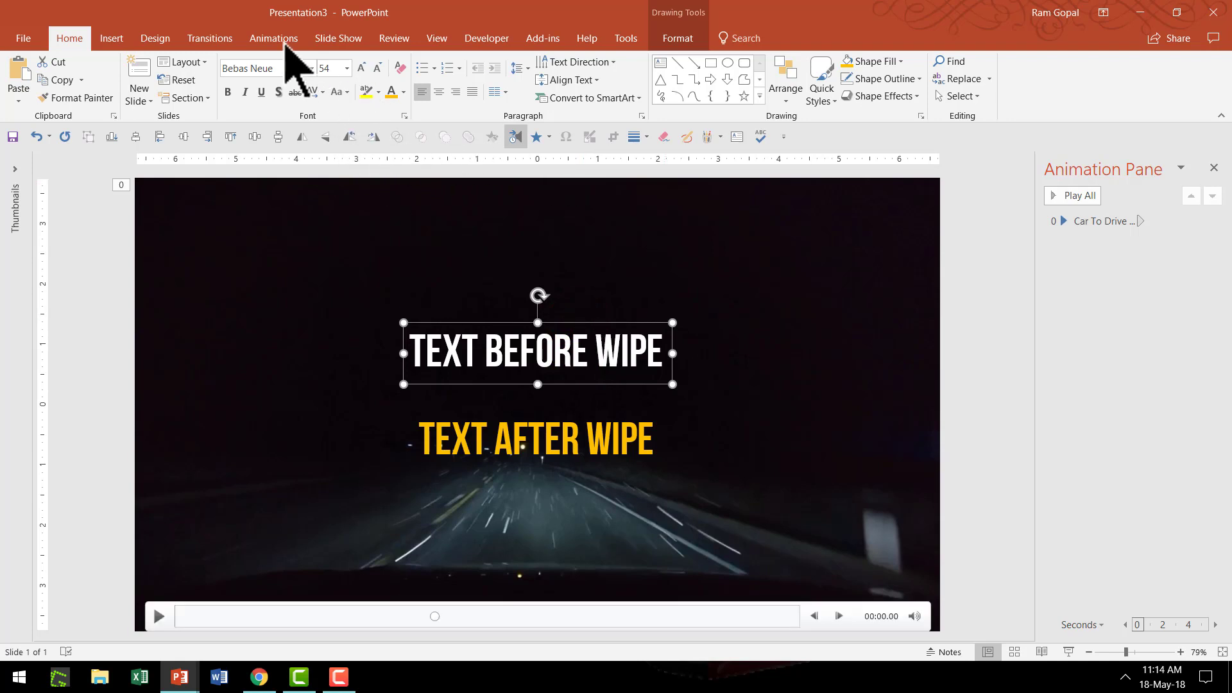
left_click(273, 39)
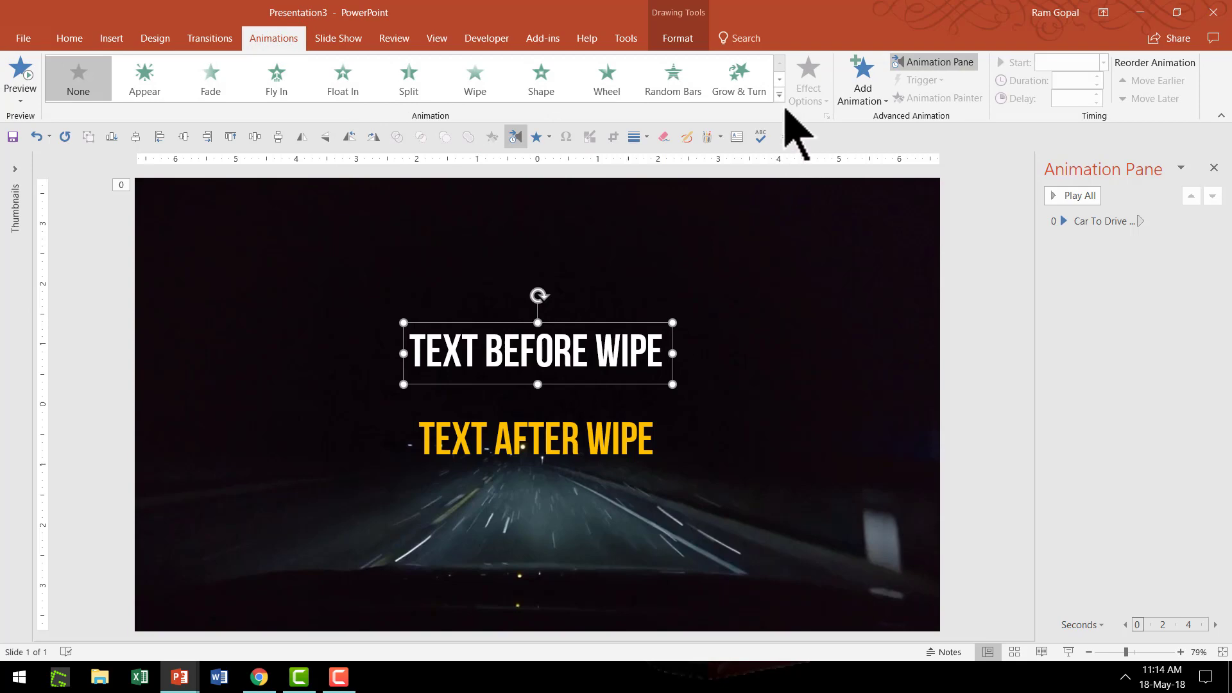
left_click(780, 96)
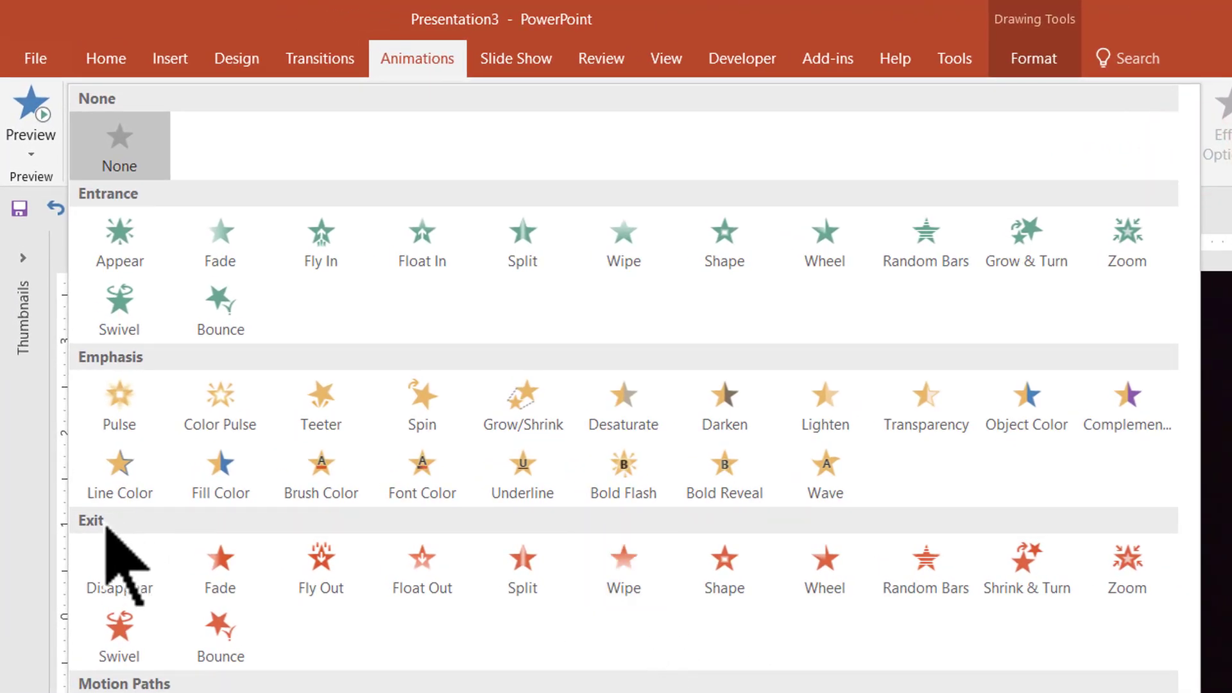
left_click(623, 578)
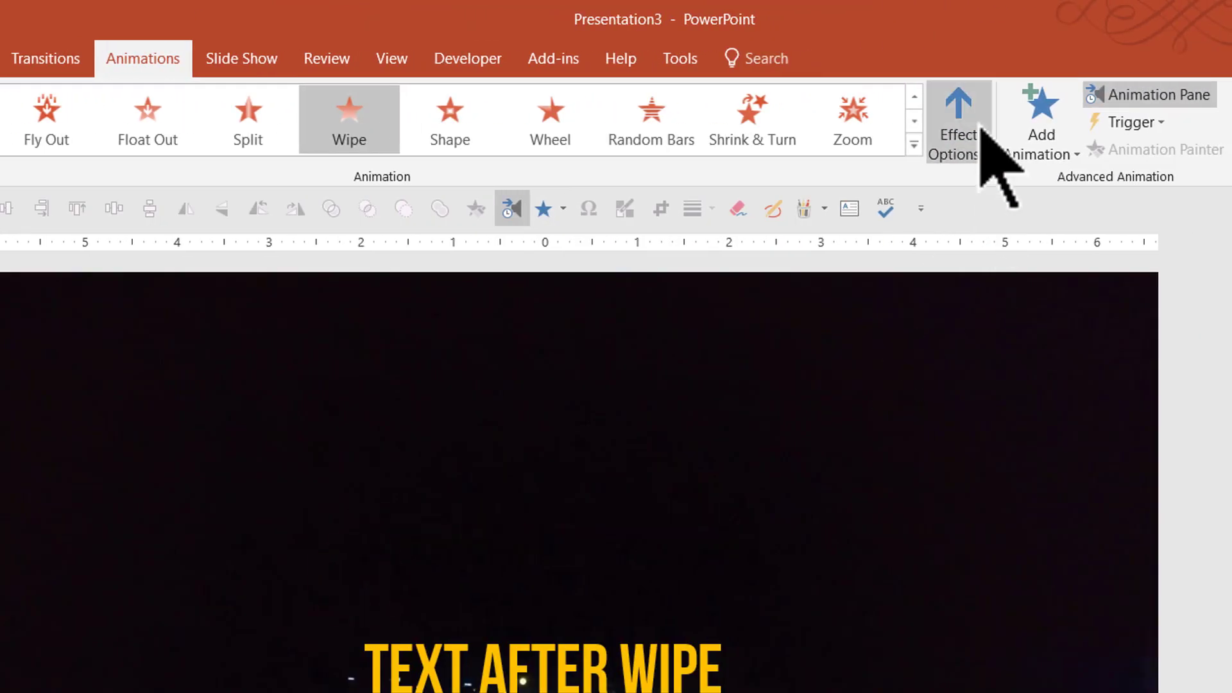
left_click(975, 128)
left_click(1020, 325)
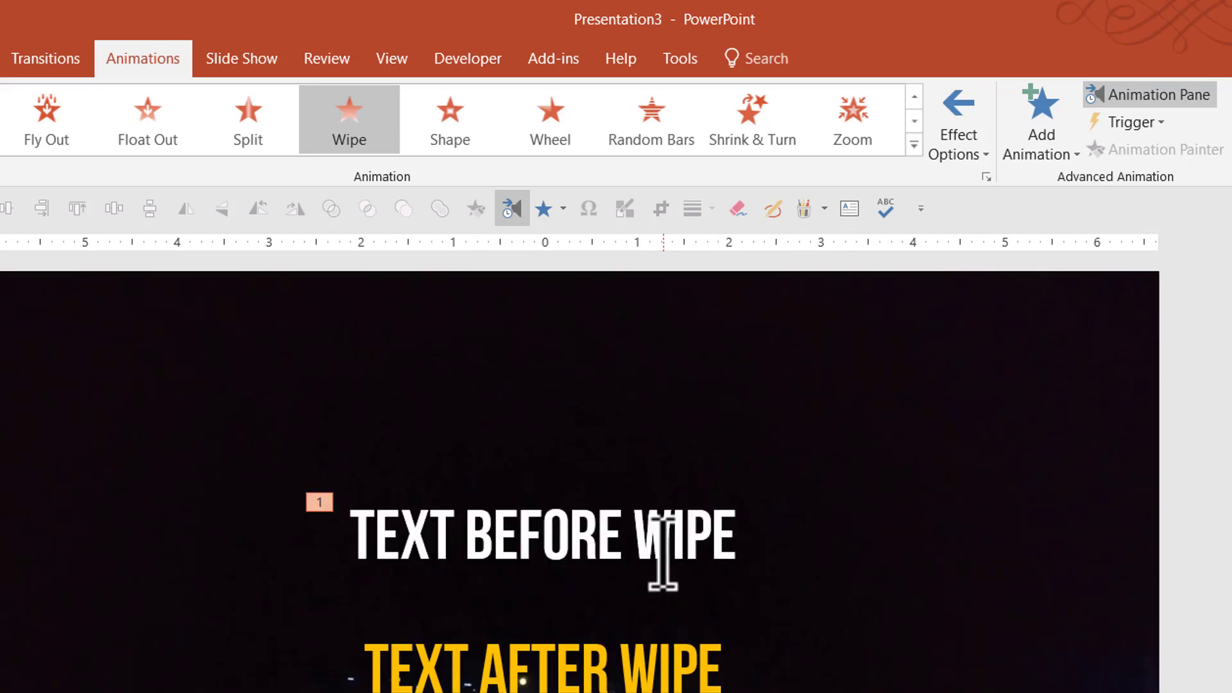
left_click(661, 668)
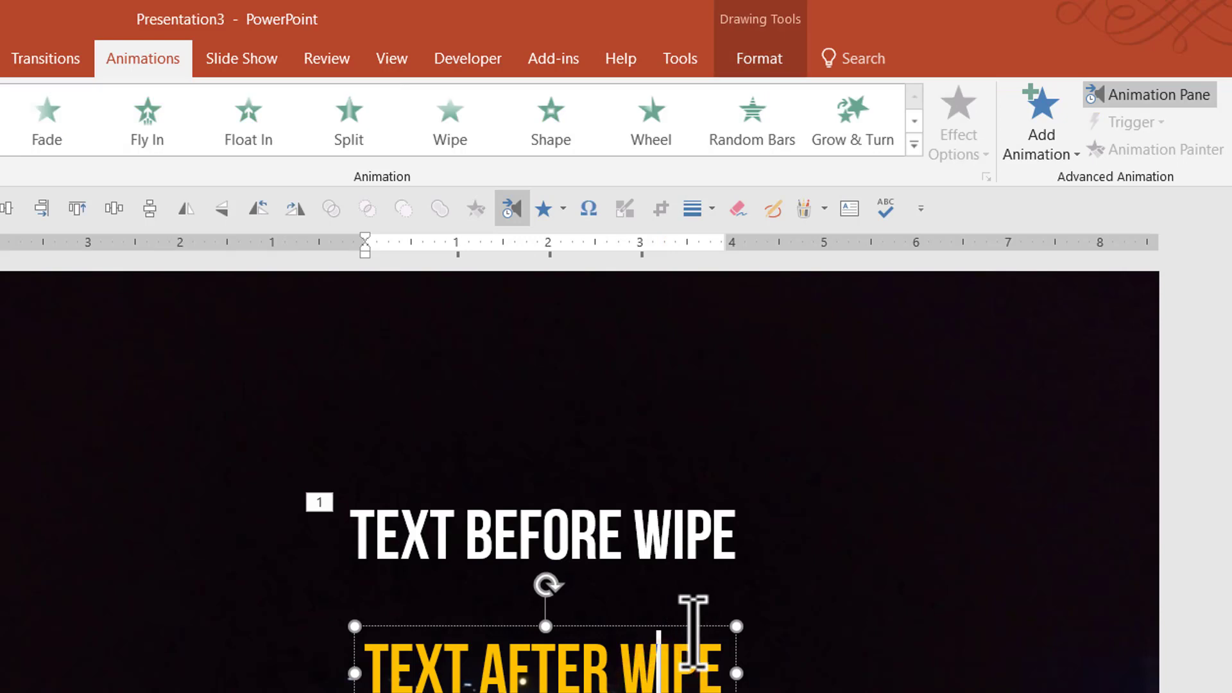
left_click(695, 626)
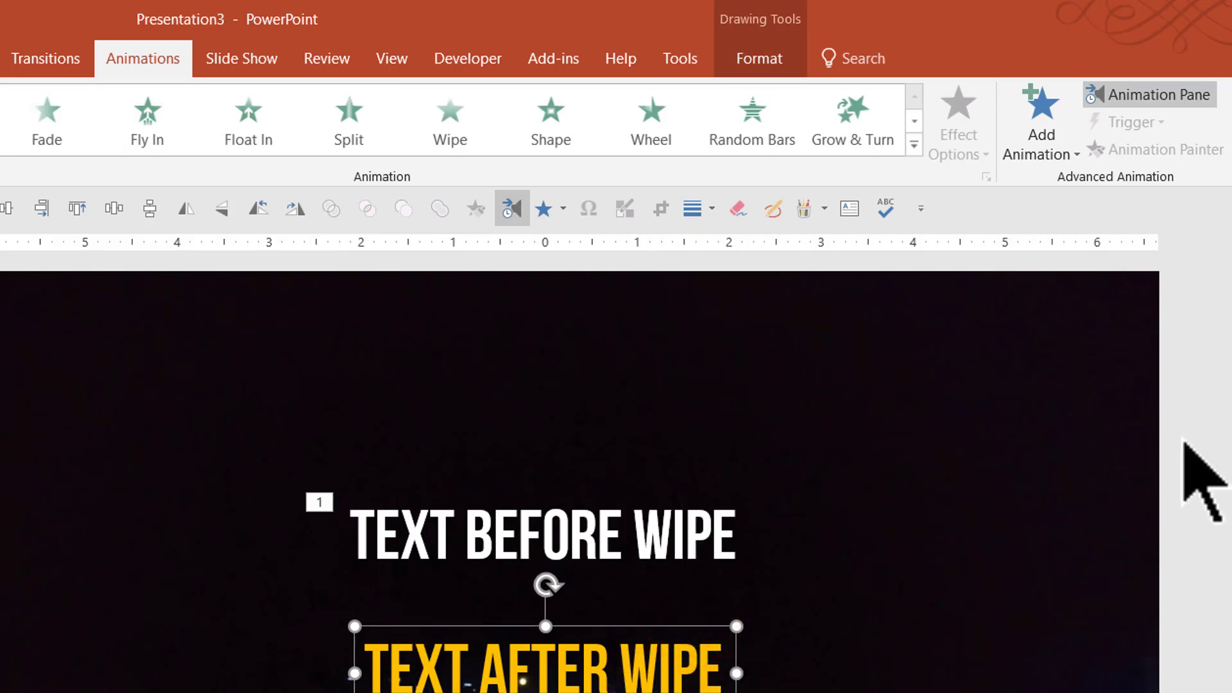
Step: Apply a Wipe entrance coming From Left to TEXT AFTER WIPE
left_click(473, 121)
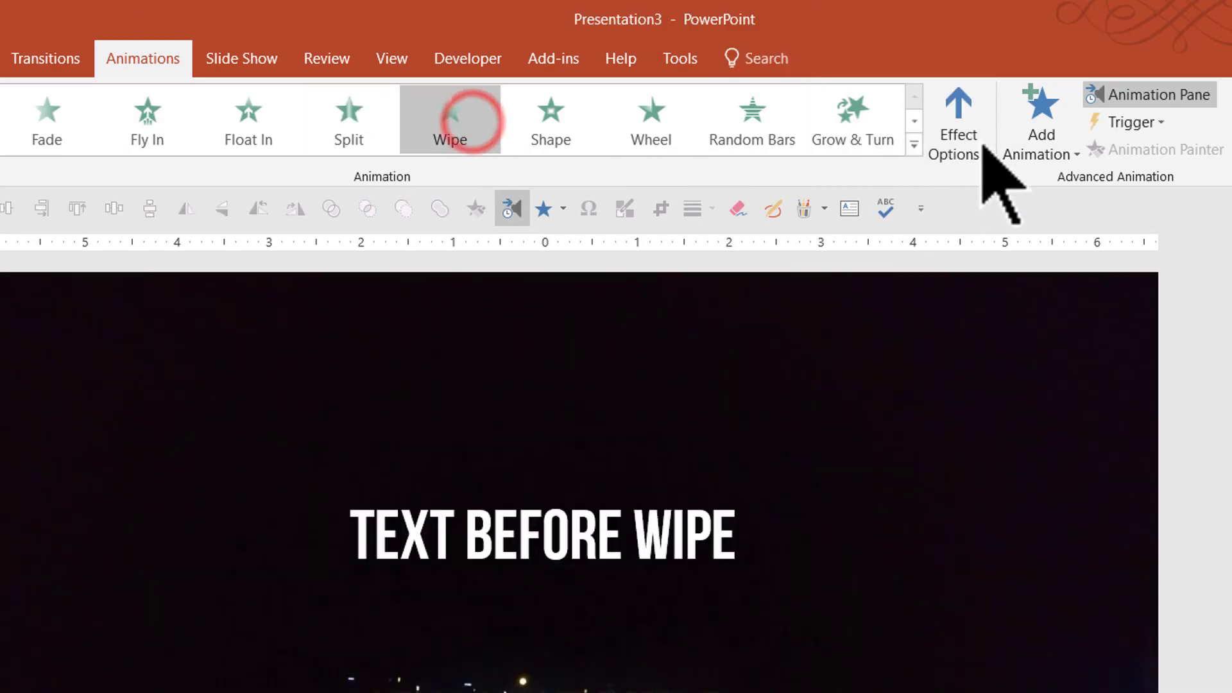
left_click(984, 113)
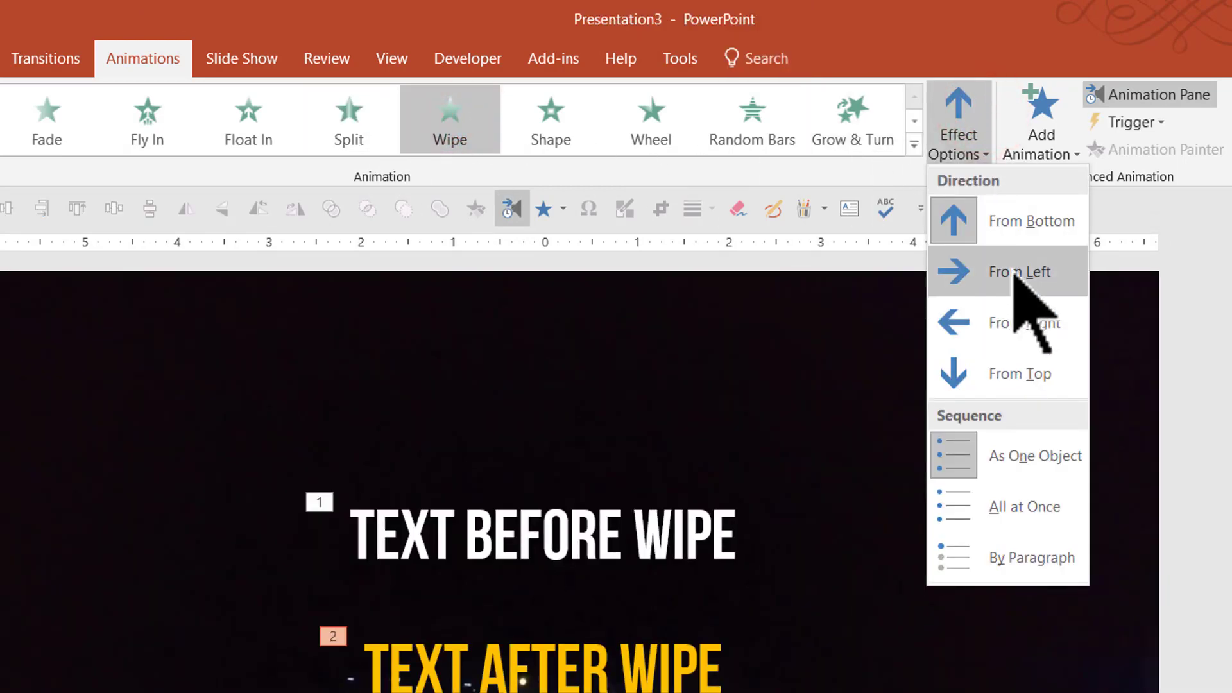
left_click(1011, 271)
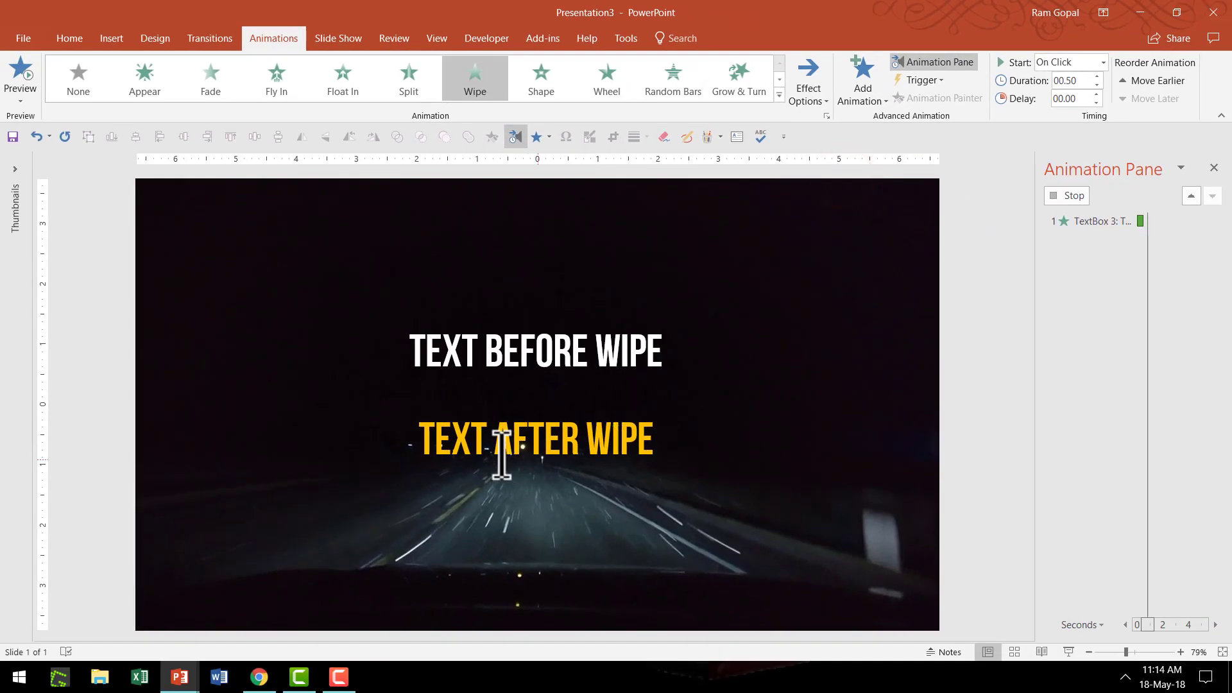
Step: Set the TEXT AFTER WIPE wipe to start After Previous with a 00.25 delay
left_click(1099, 256)
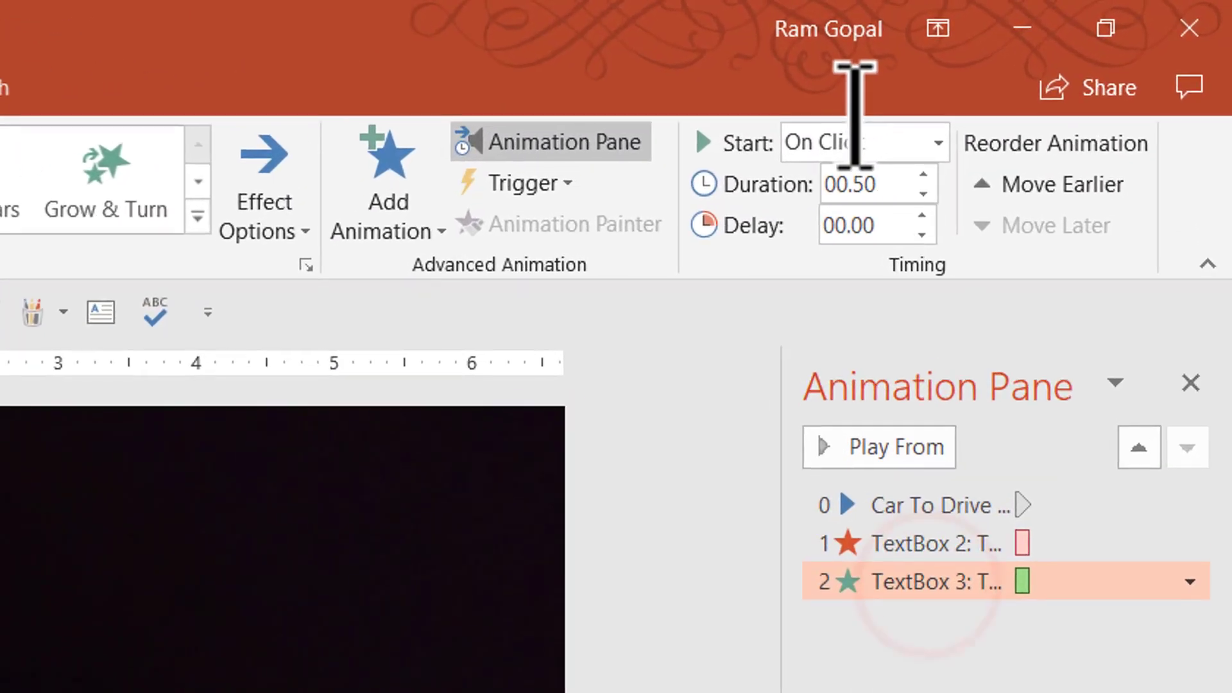
left_click(853, 142)
left_click(855, 251)
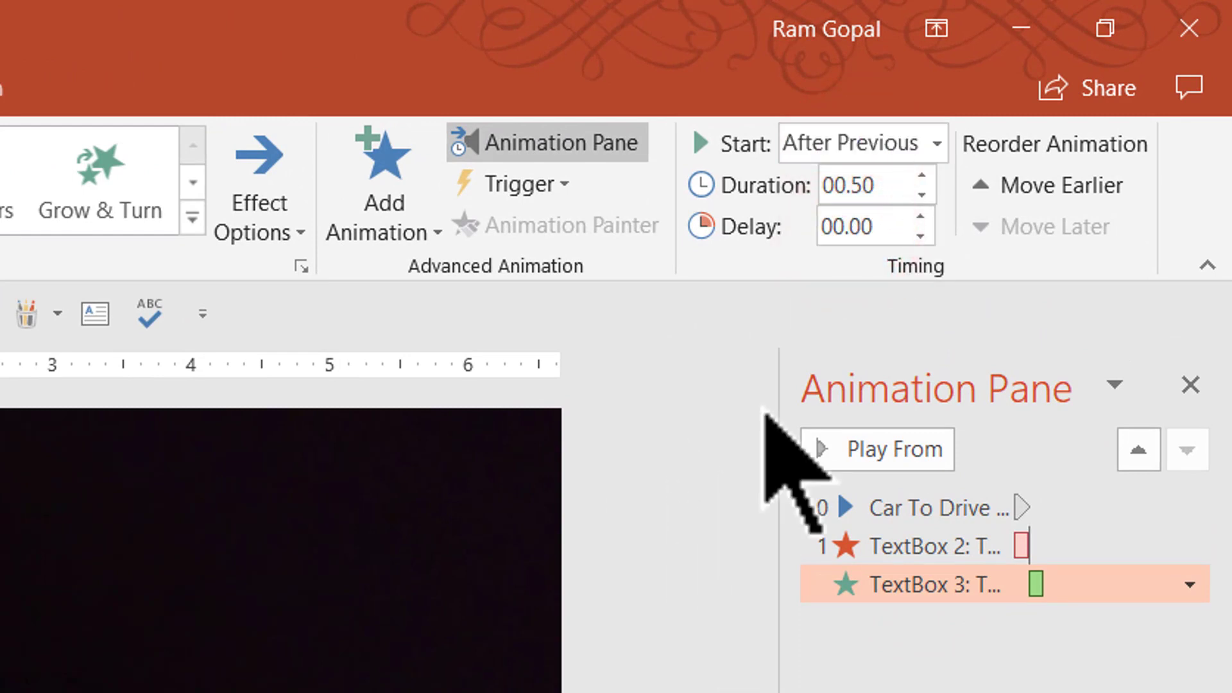
left_click(920, 218)
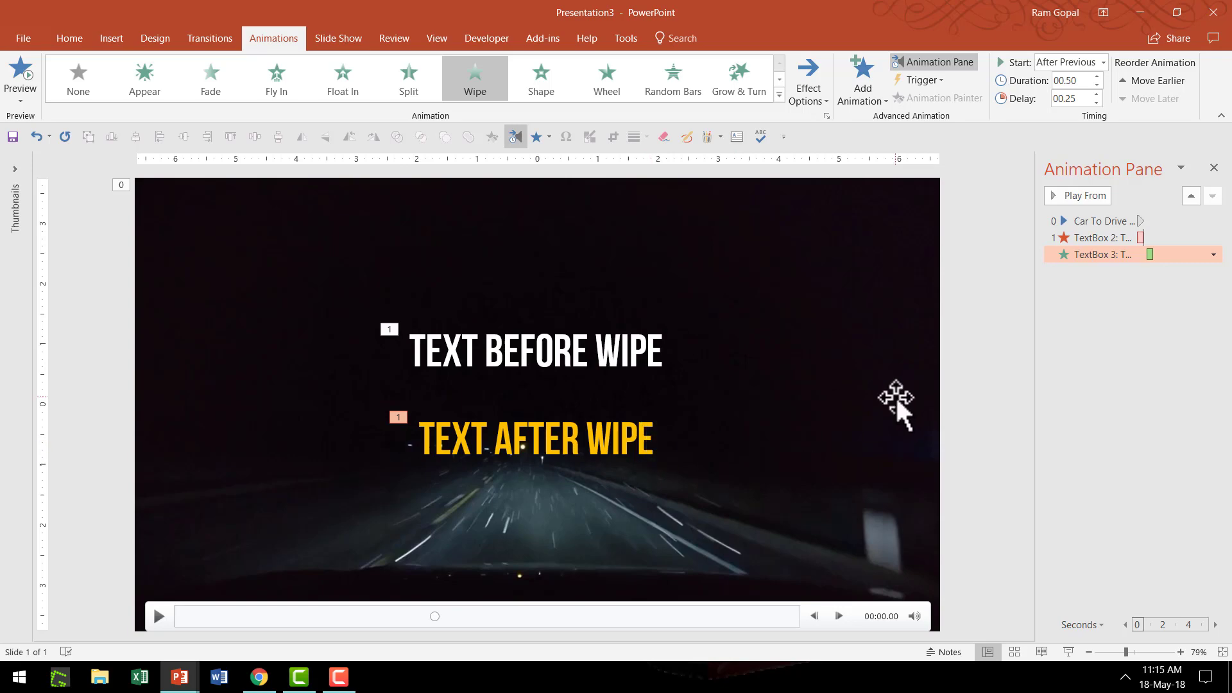
Step: Trigger the TEXT BEFORE WIPE exit on the video's Bookmark 1
left_click(1088, 237)
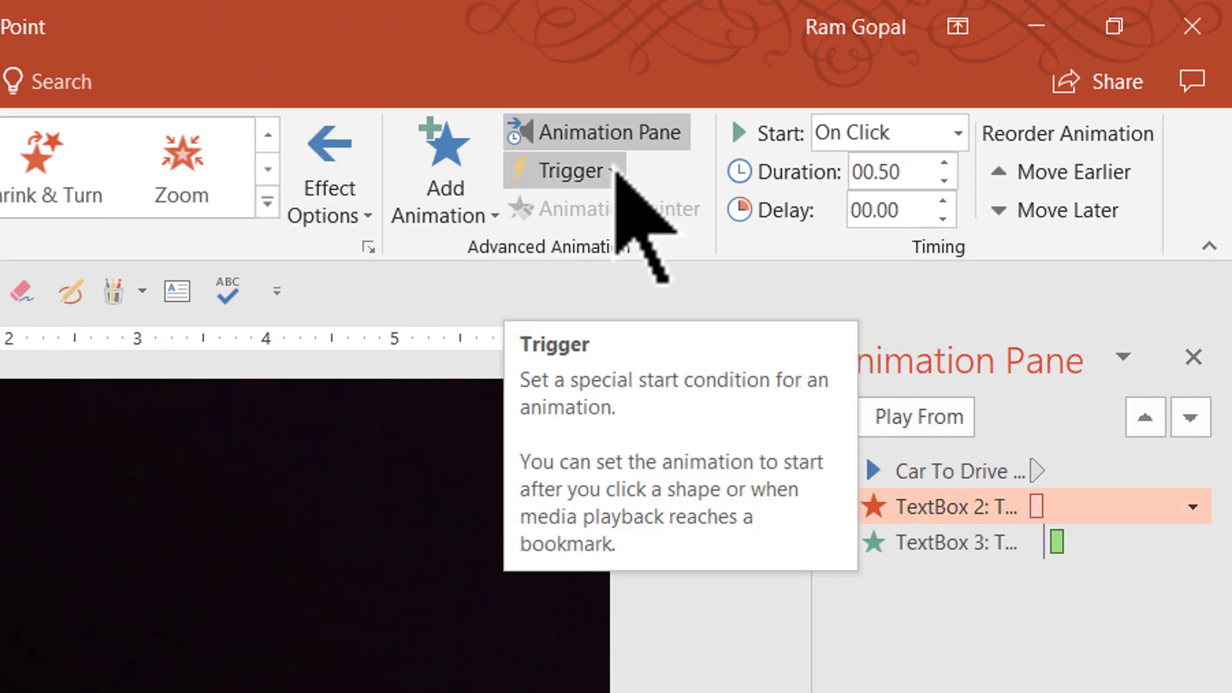
left_click(615, 172)
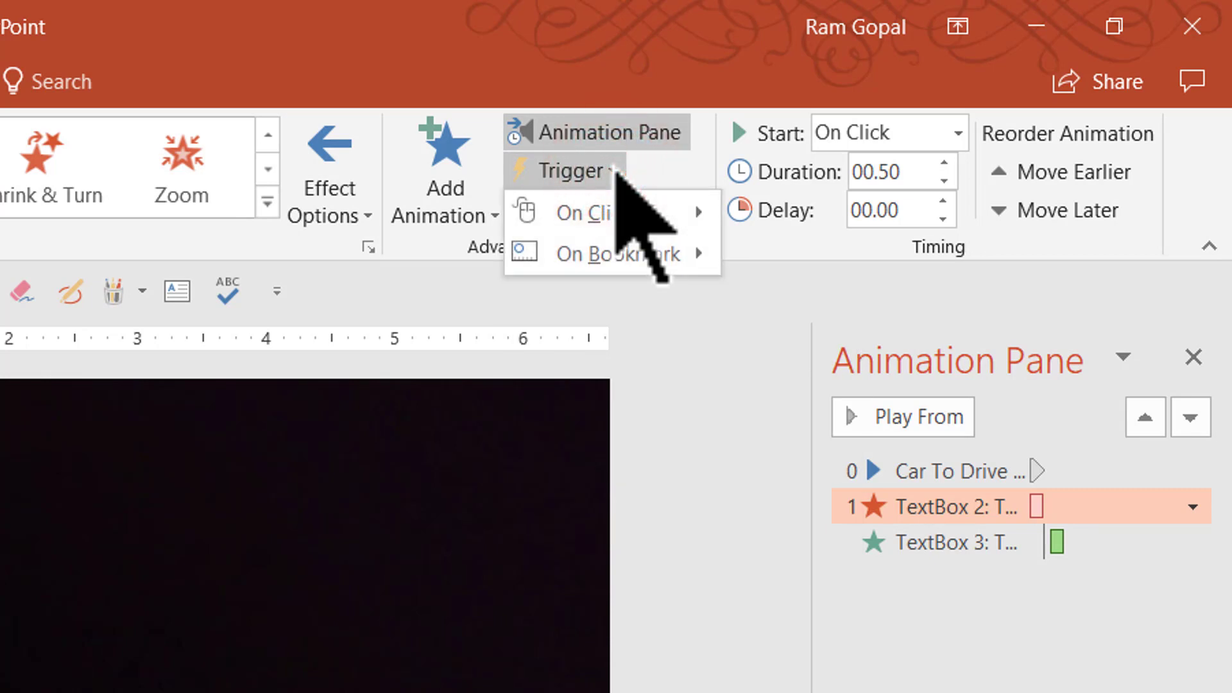
left_click(615, 250)
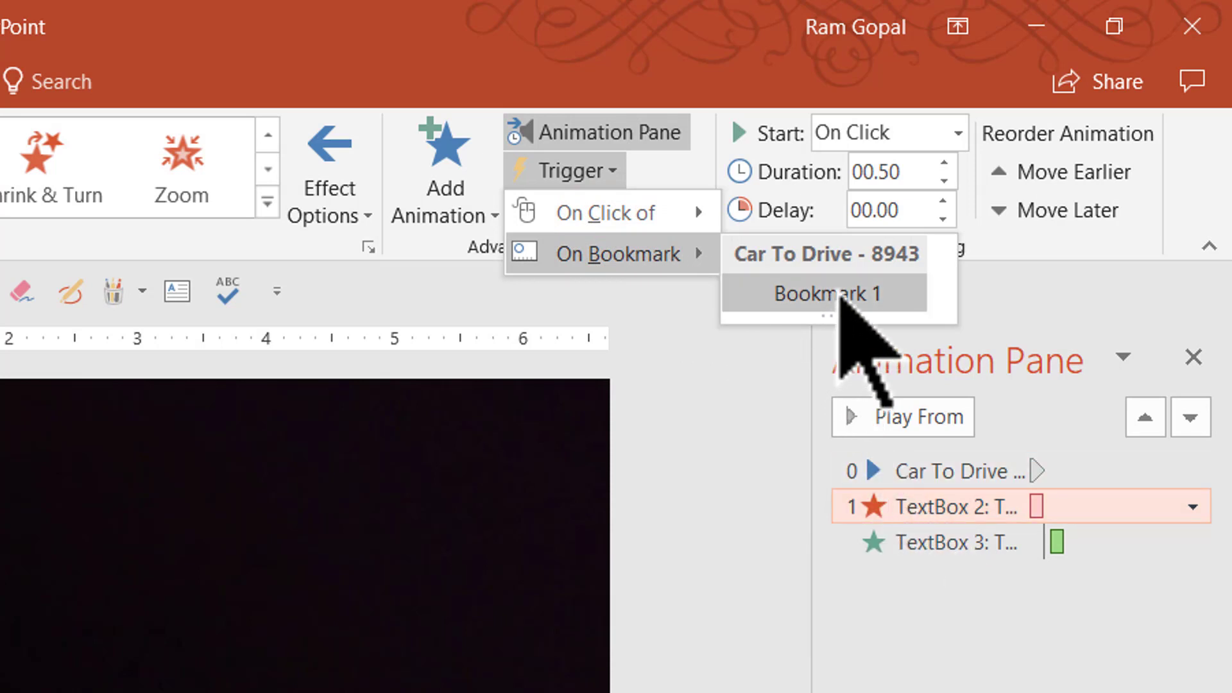
left_click(839, 297)
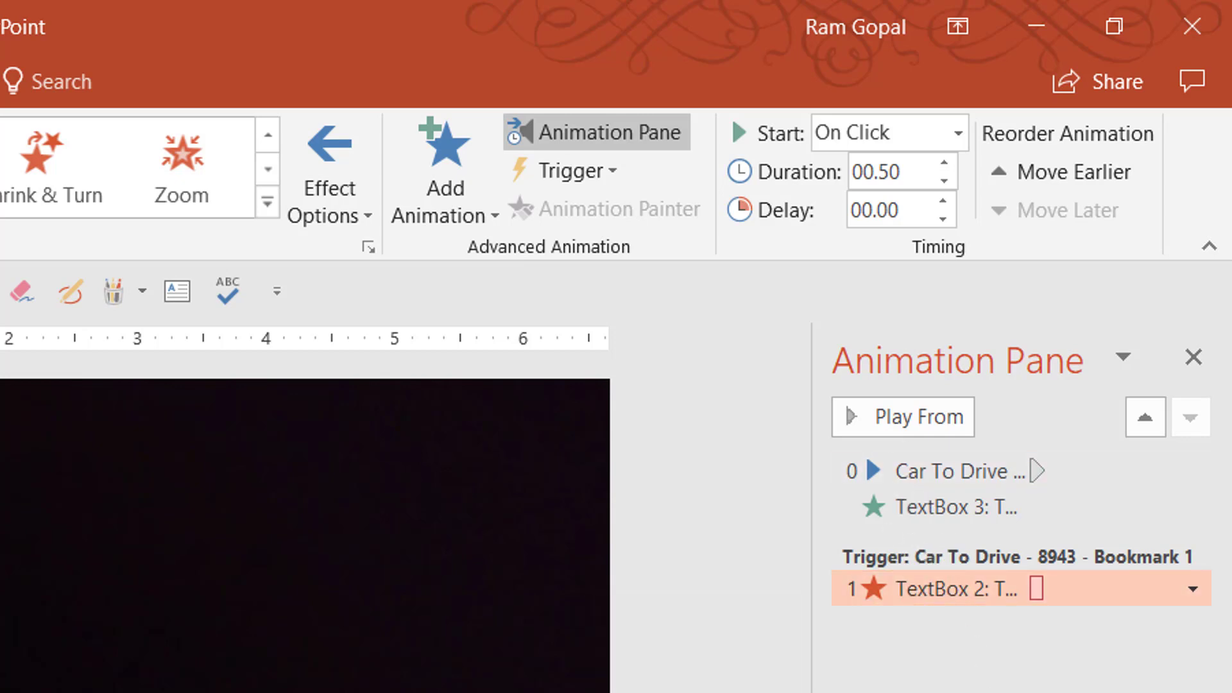
Step: Move the TEXT AFTER WIPE animation below the exit in the bookmark group with 00.25 delay
left_click(957, 507)
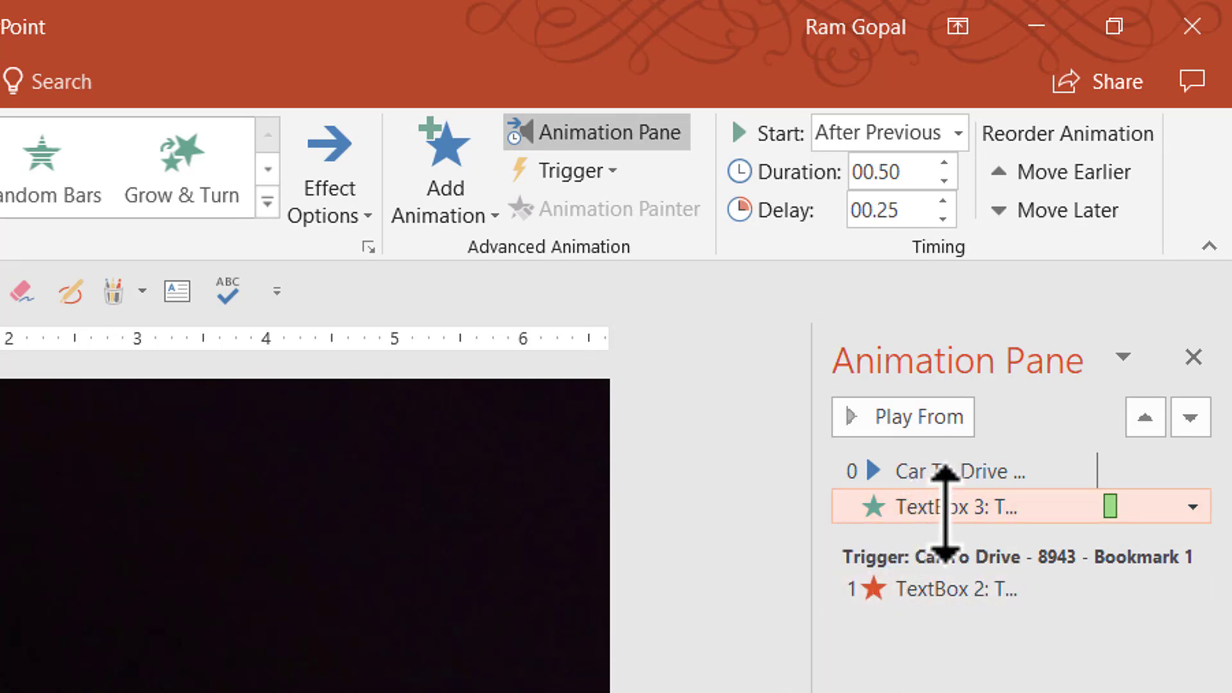
left_click_drag(944, 509, 933, 690)
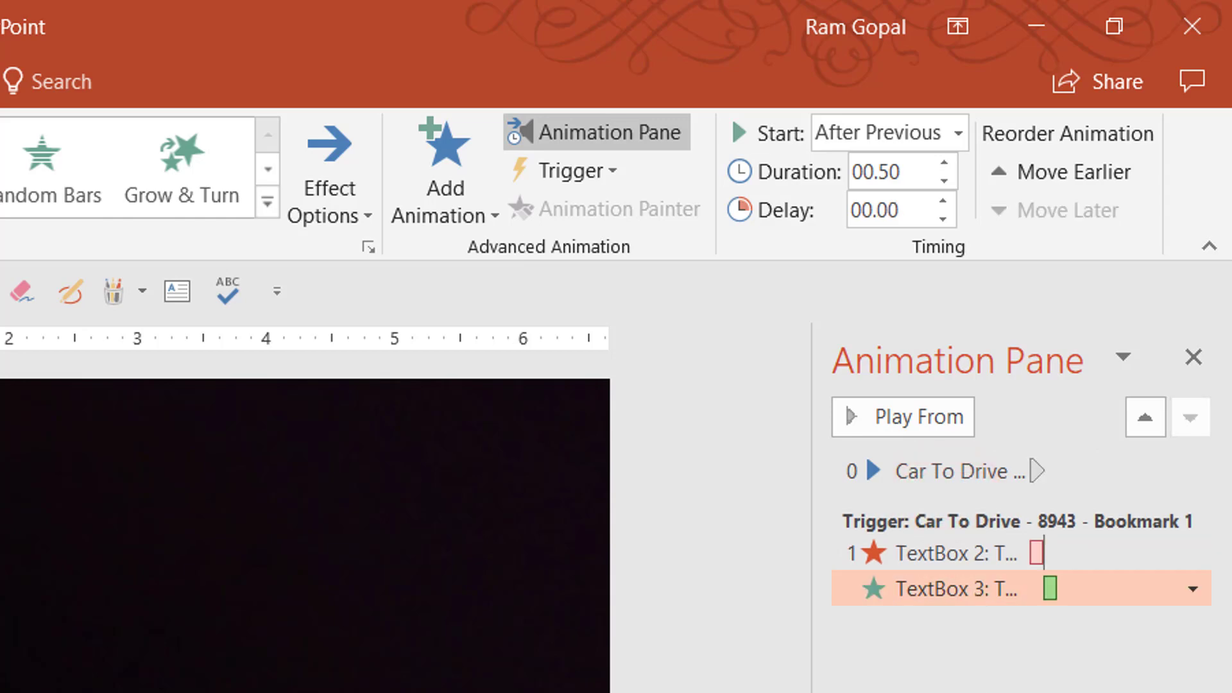
left_click(943, 219)
left_click(944, 202)
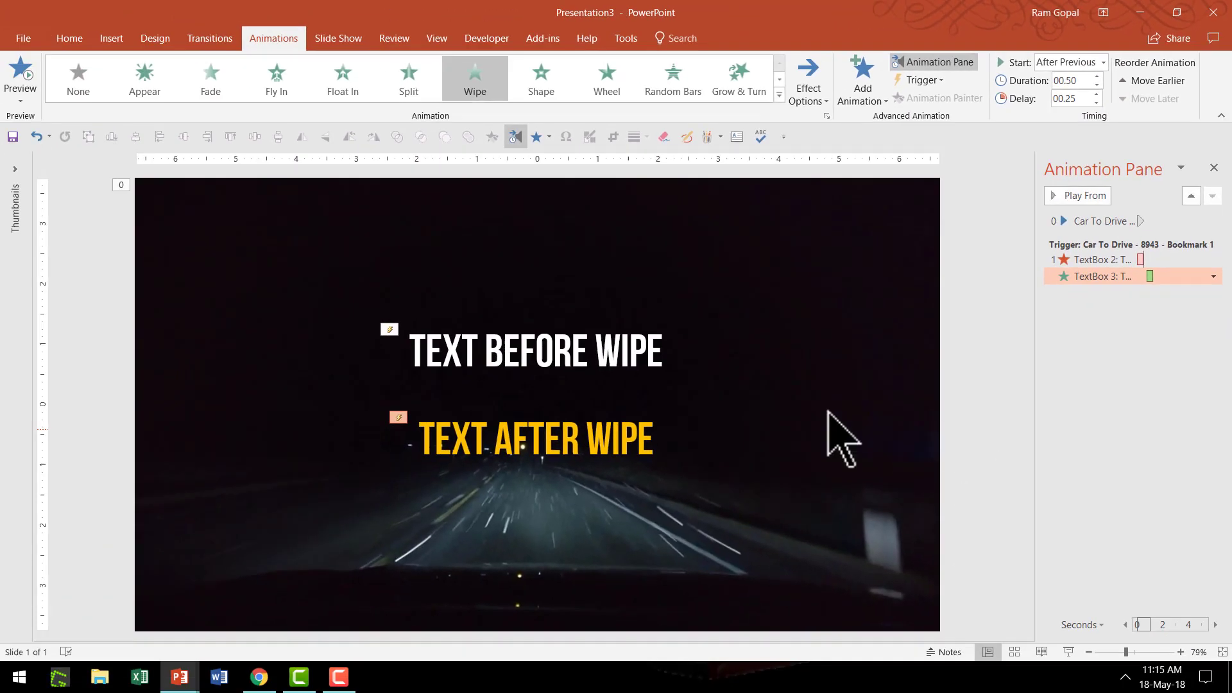
Step: Align both caption boxes Center and Middle so the two texts overlap exactly
left_click_drag(104, 278, 885, 513)
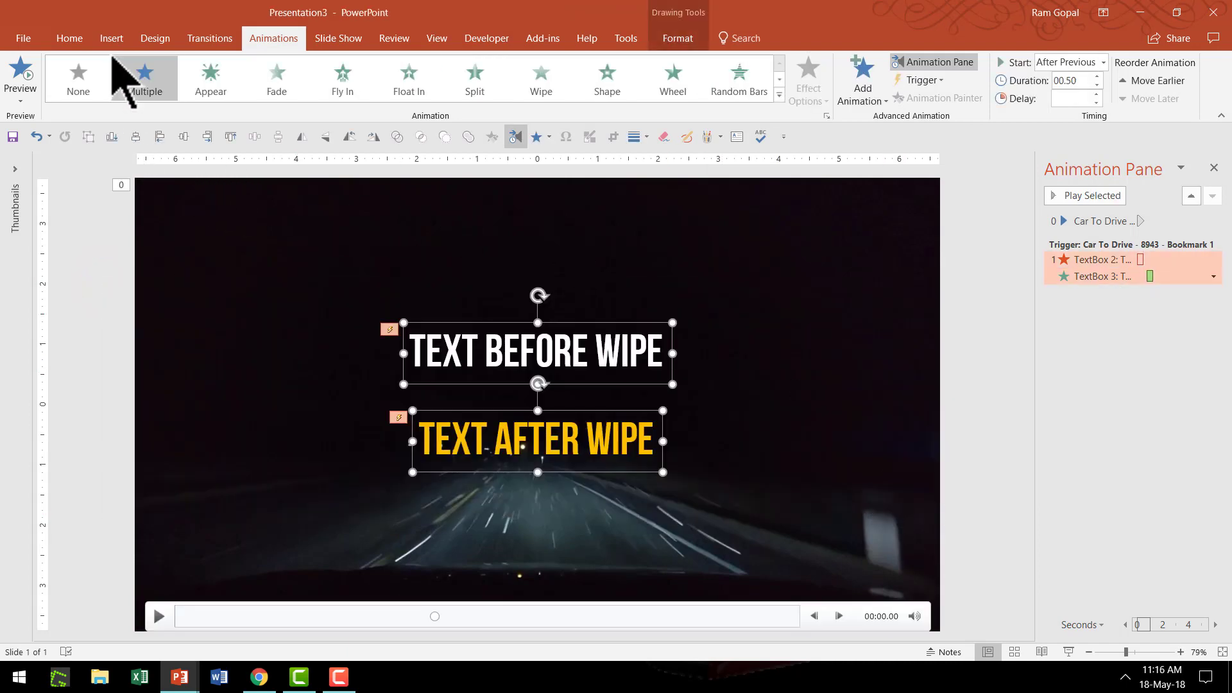
left_click(78, 40)
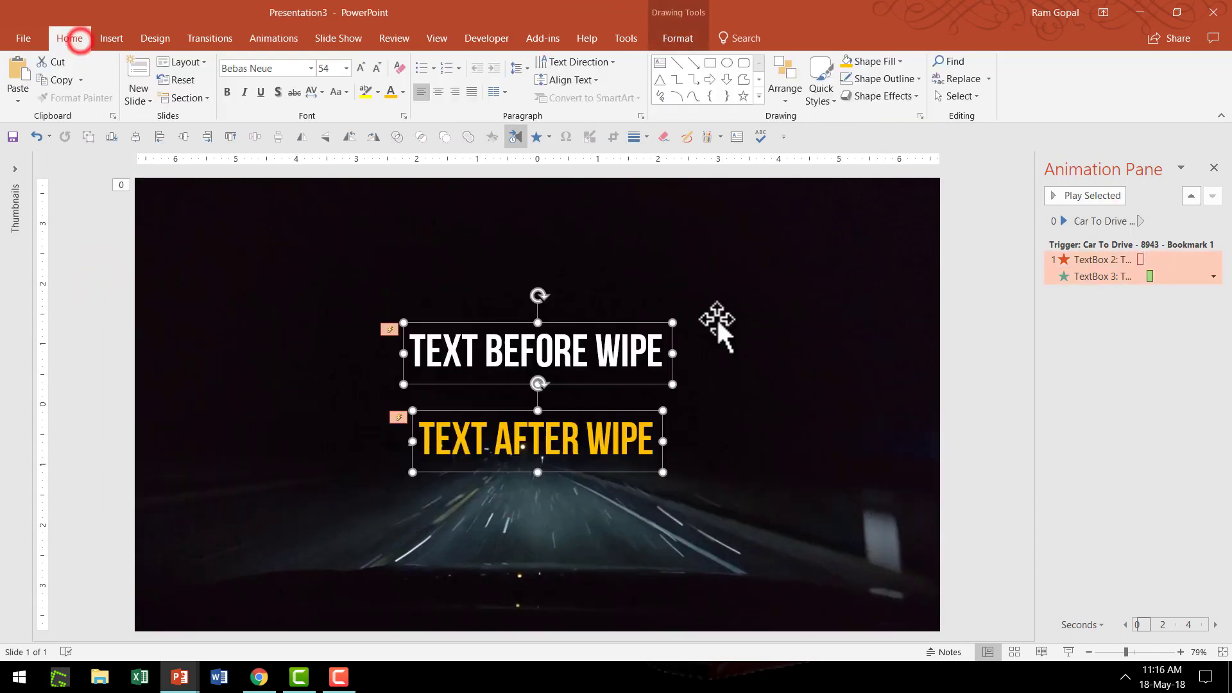
left_click(782, 93)
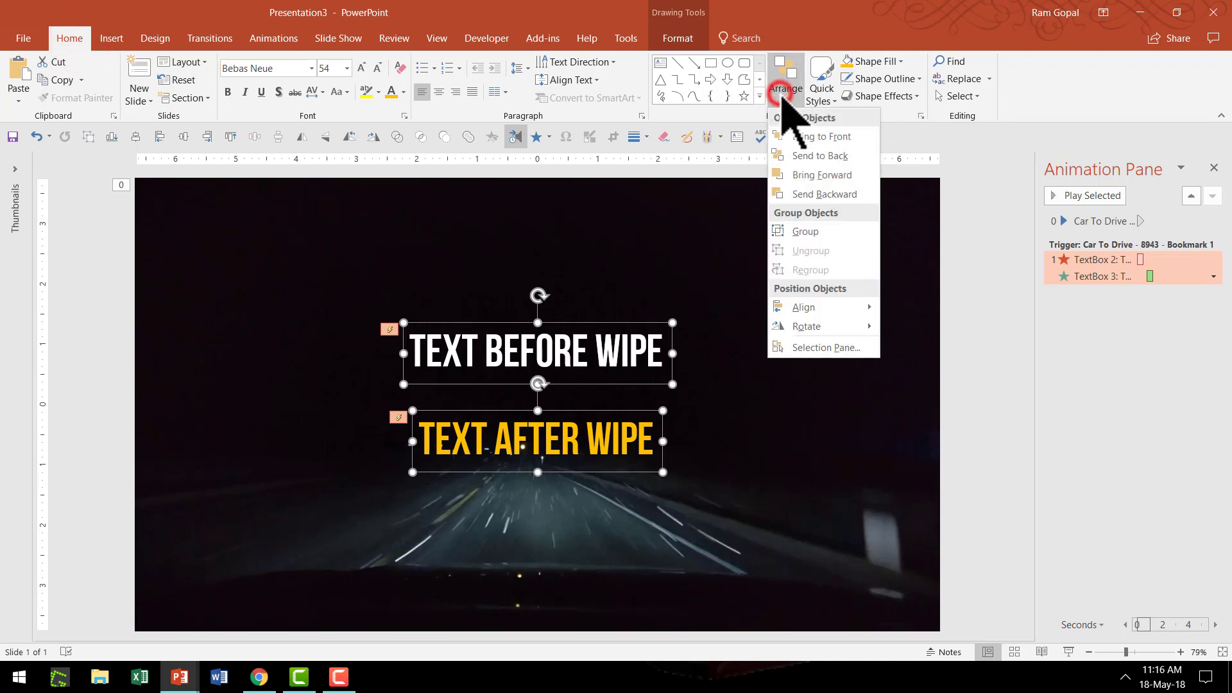
left_click(828, 308)
left_click(955, 328)
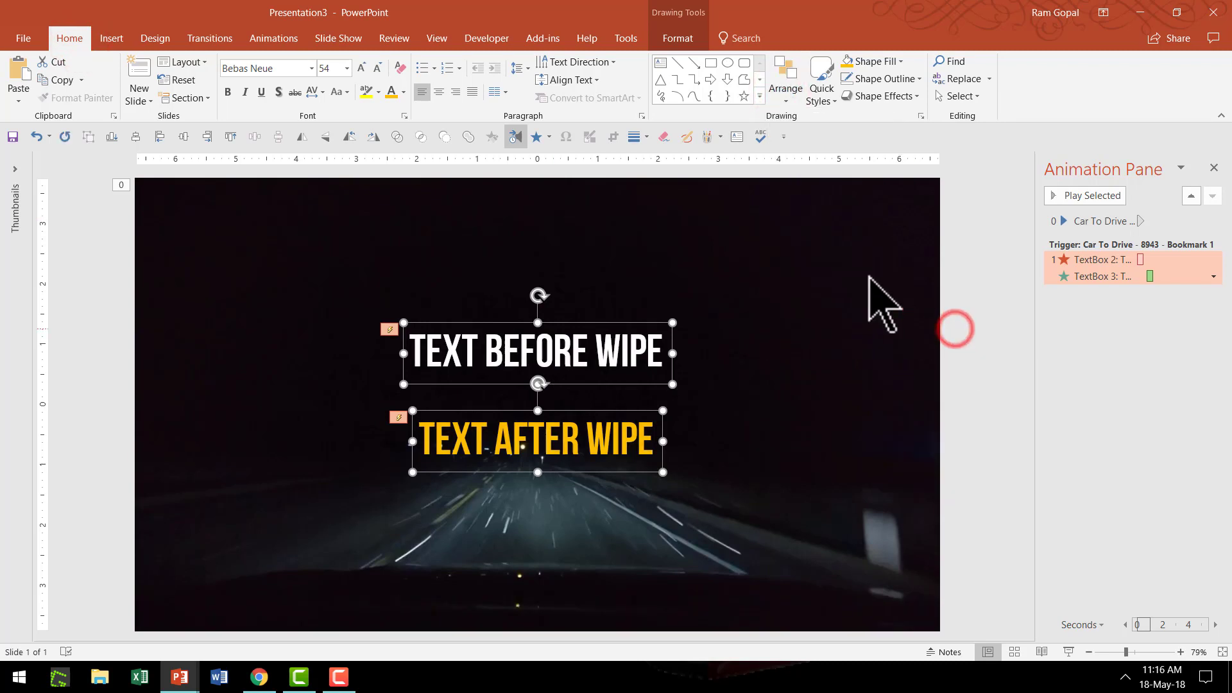
left_click(786, 86)
left_click(829, 305)
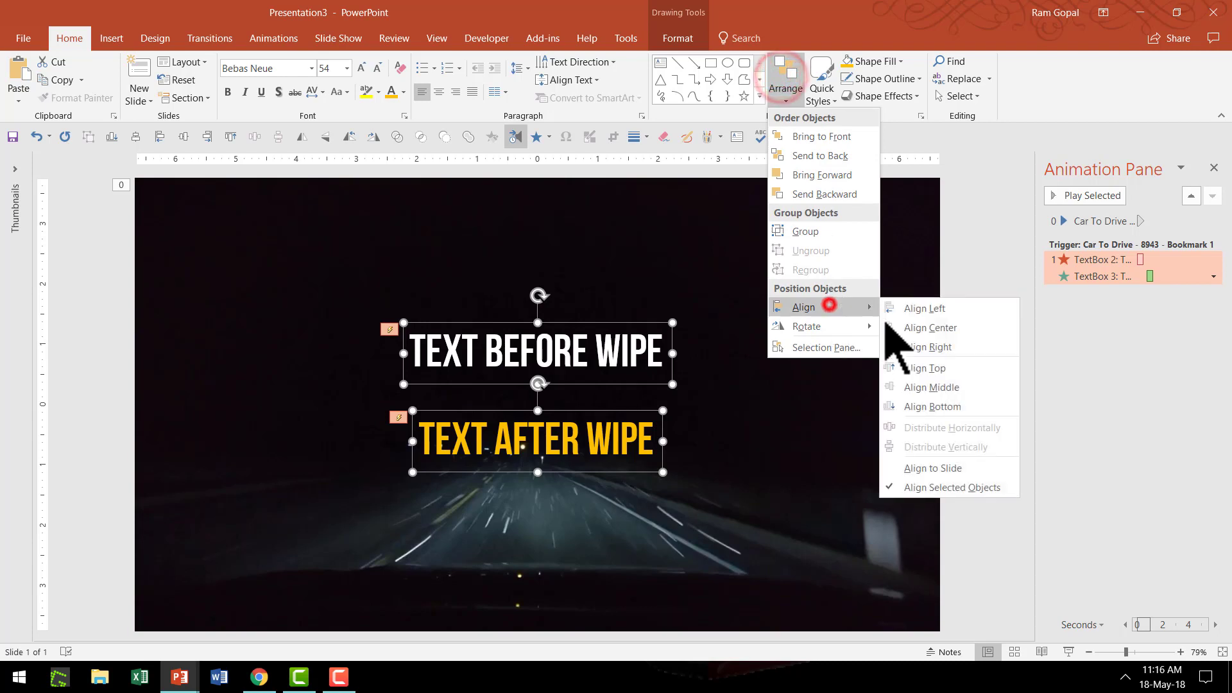
left_click(953, 388)
left_click(993, 421)
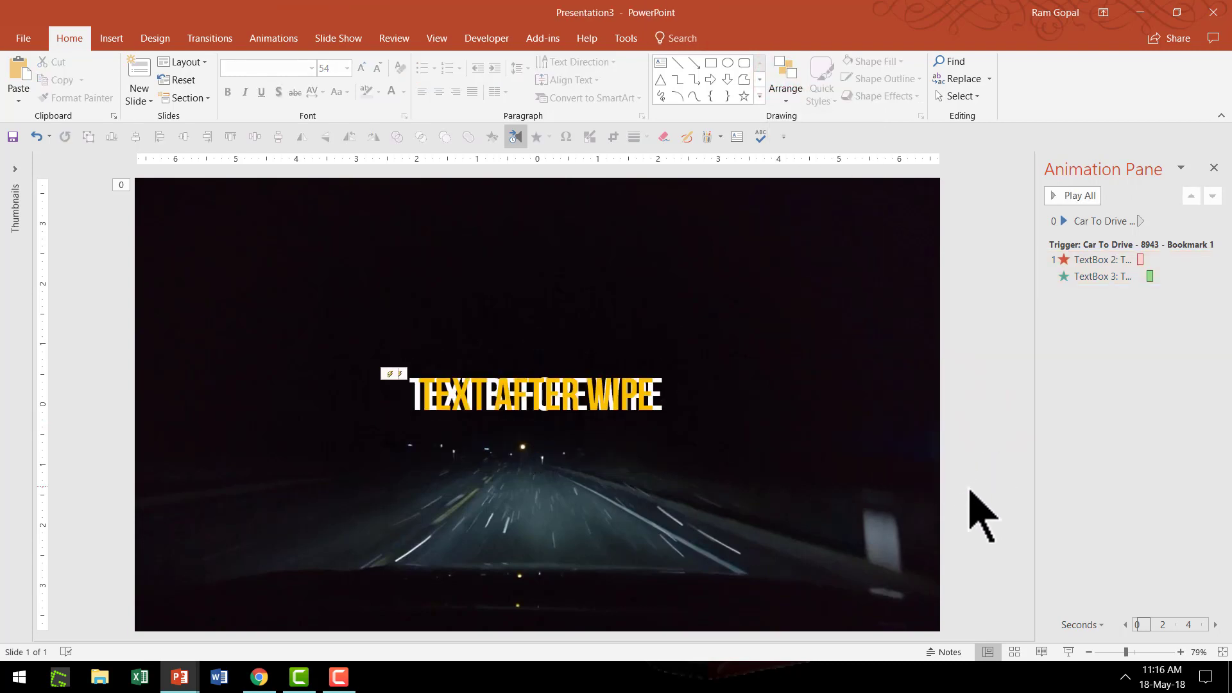
mouse_move(810, 424)
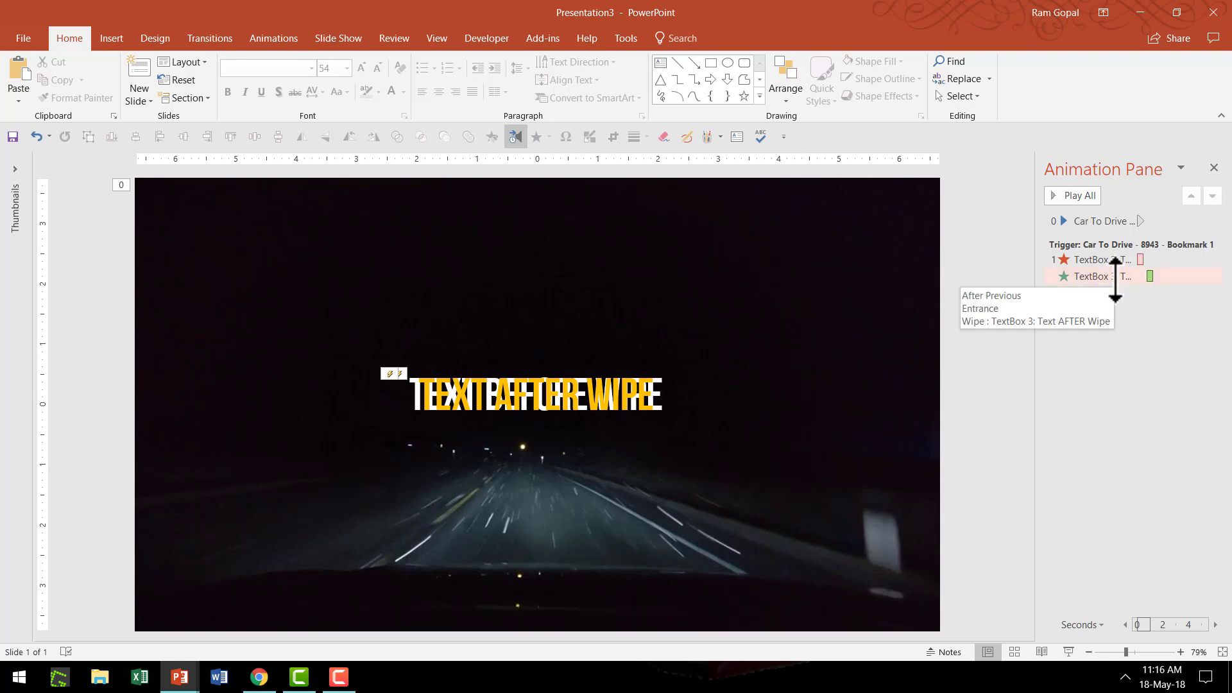
left_click(1068, 652)
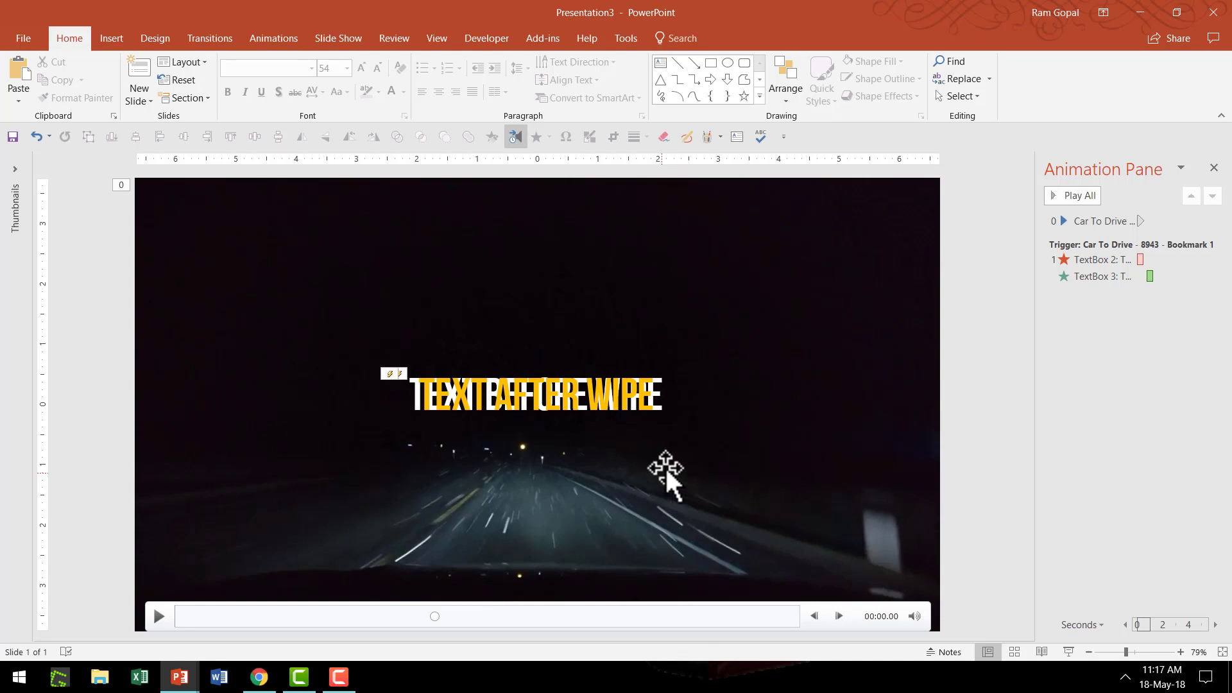
Step: View the 'Success by PowerPoint' Newsletter slide in full-screen slide show
mouse_move(672, 373)
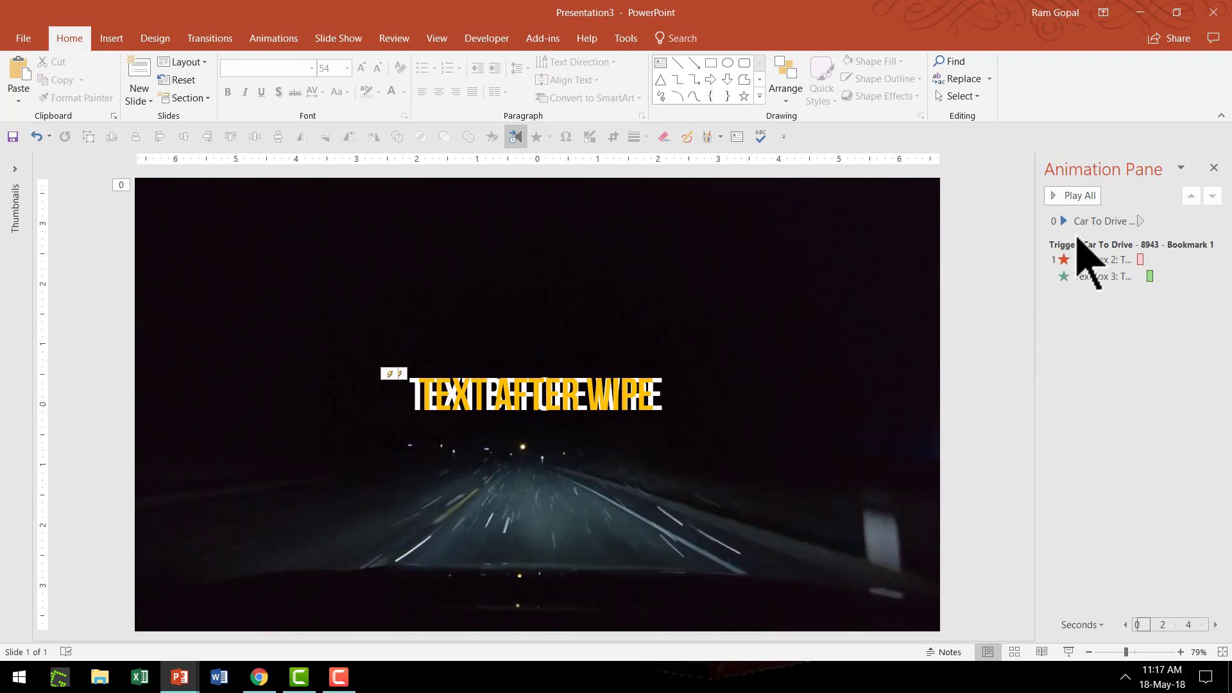
mouse_move(406, 634)
mouse_move(862, 347)
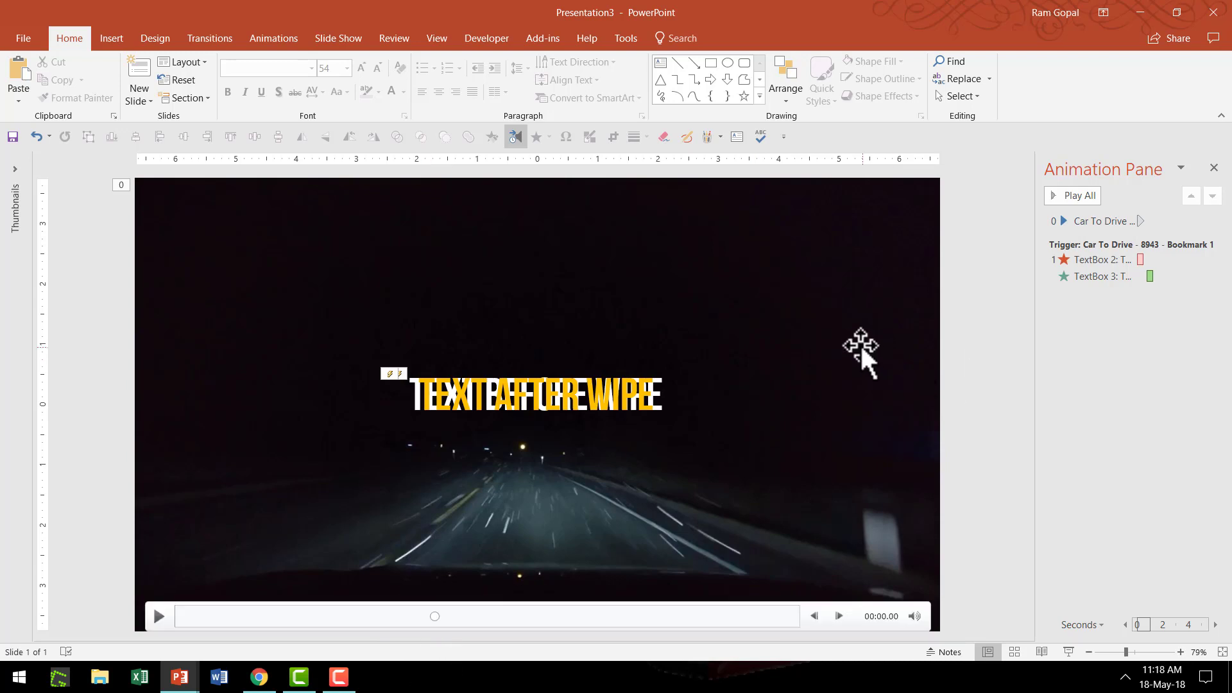